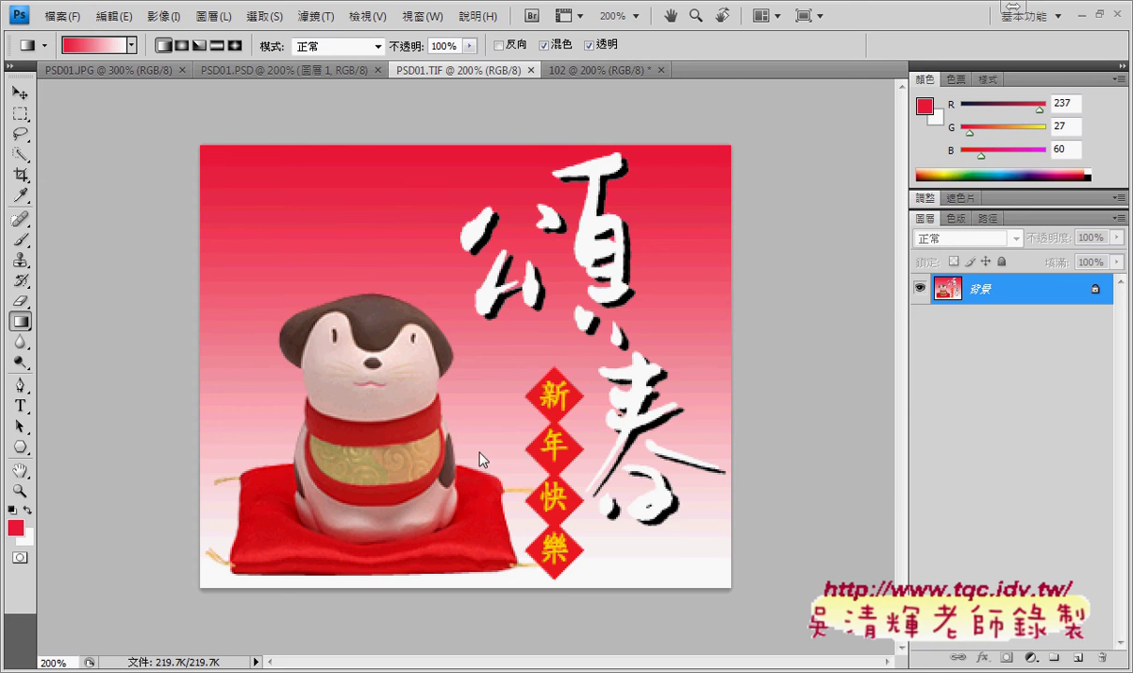
# Step: Preview the 102 gradient document, then bring up the PSD01.JPG figurine photo
pyautogui.click(577, 71)
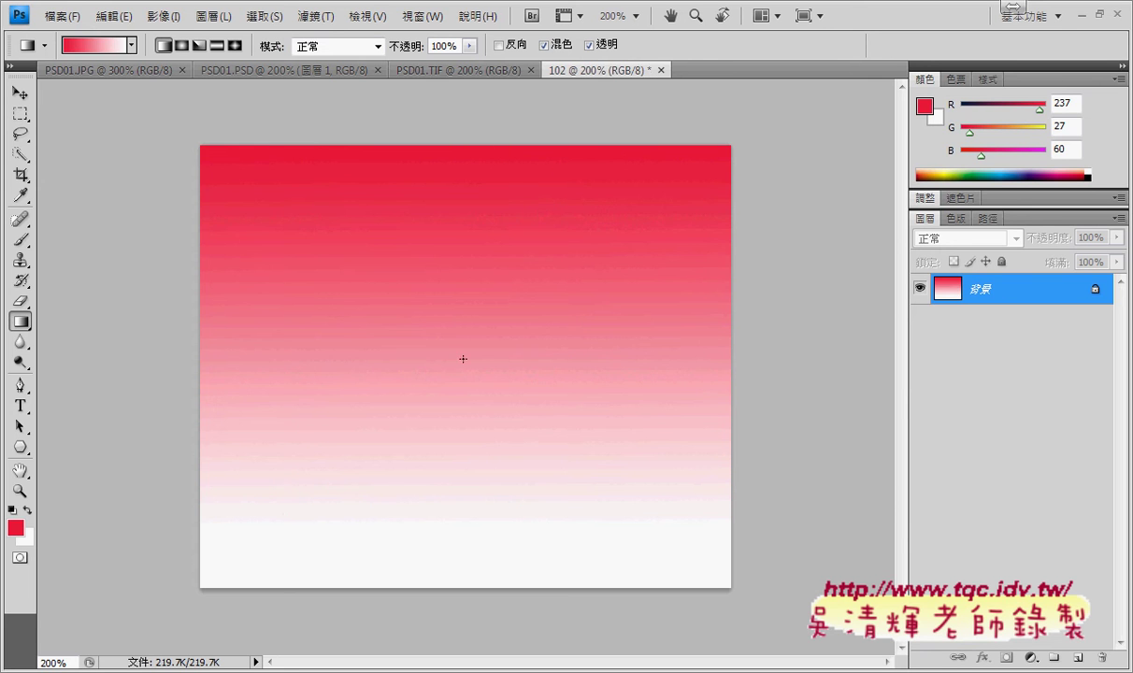
pyautogui.click(105, 71)
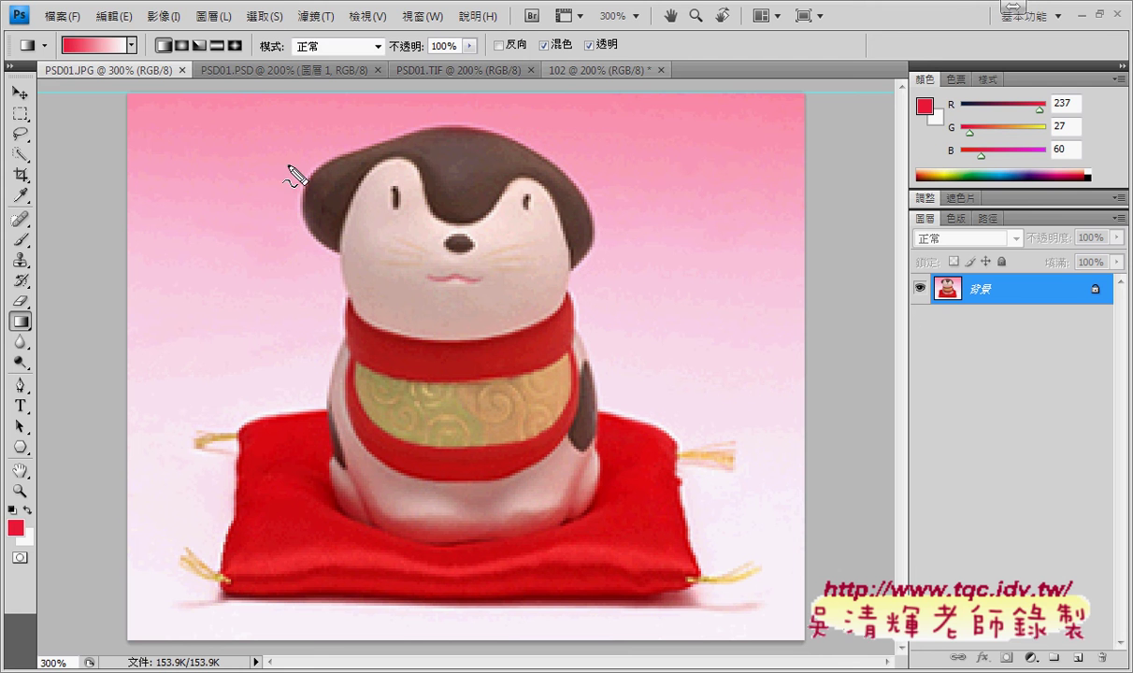
# Step: Activate the Rectangular Marquee tool at 0 px feather and reveal its shape variants
pyautogui.moveTo(326, 404)
pyautogui.mouseDown()
pyautogui.moveTo(317, 243)
pyautogui.moveTo(581, 263)
pyautogui.moveTo(574, 280)
pyautogui.mouseUp()
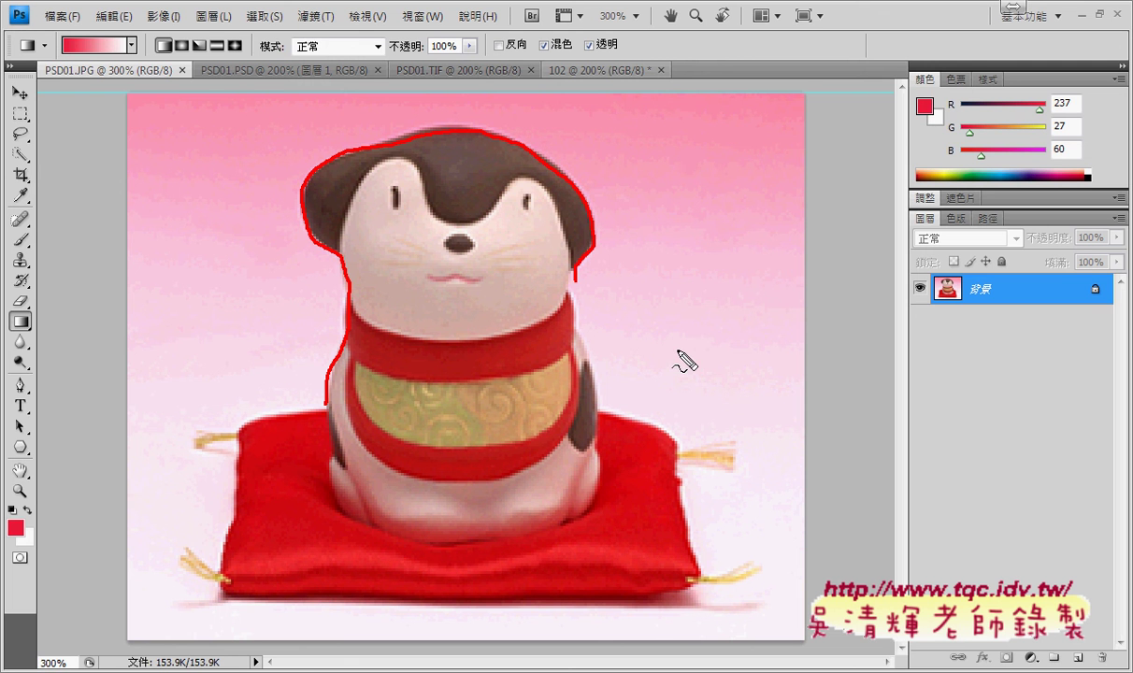
pyautogui.press('Escape')
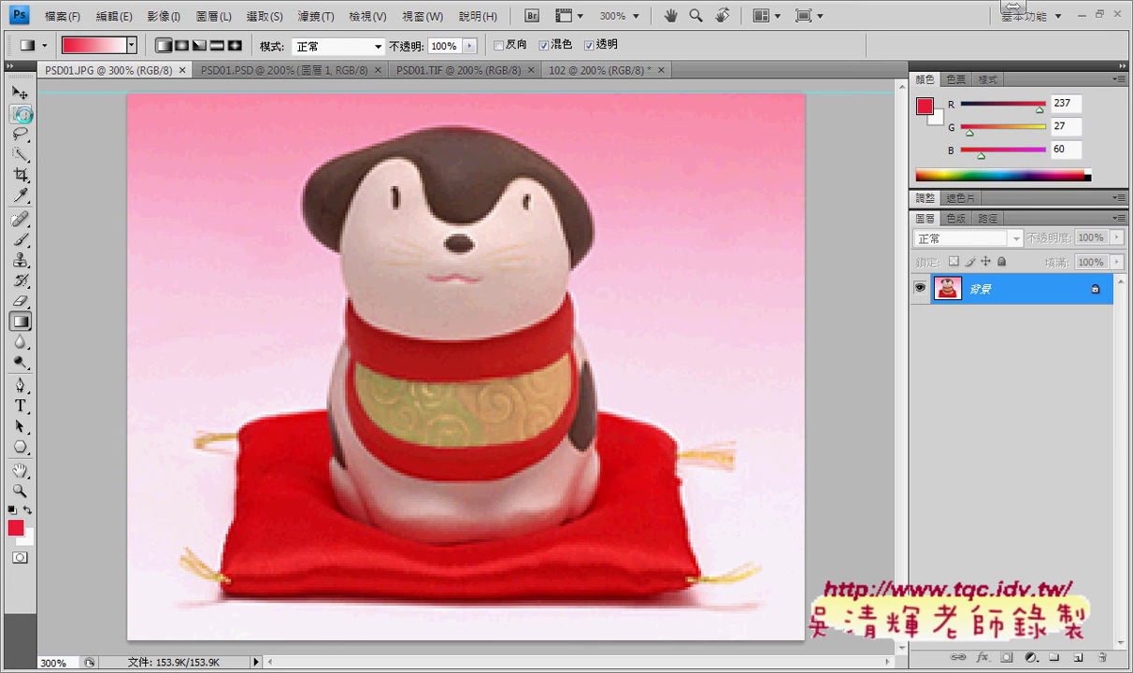
pyautogui.moveTo(24, 117); pyautogui.dragTo(57, 125)
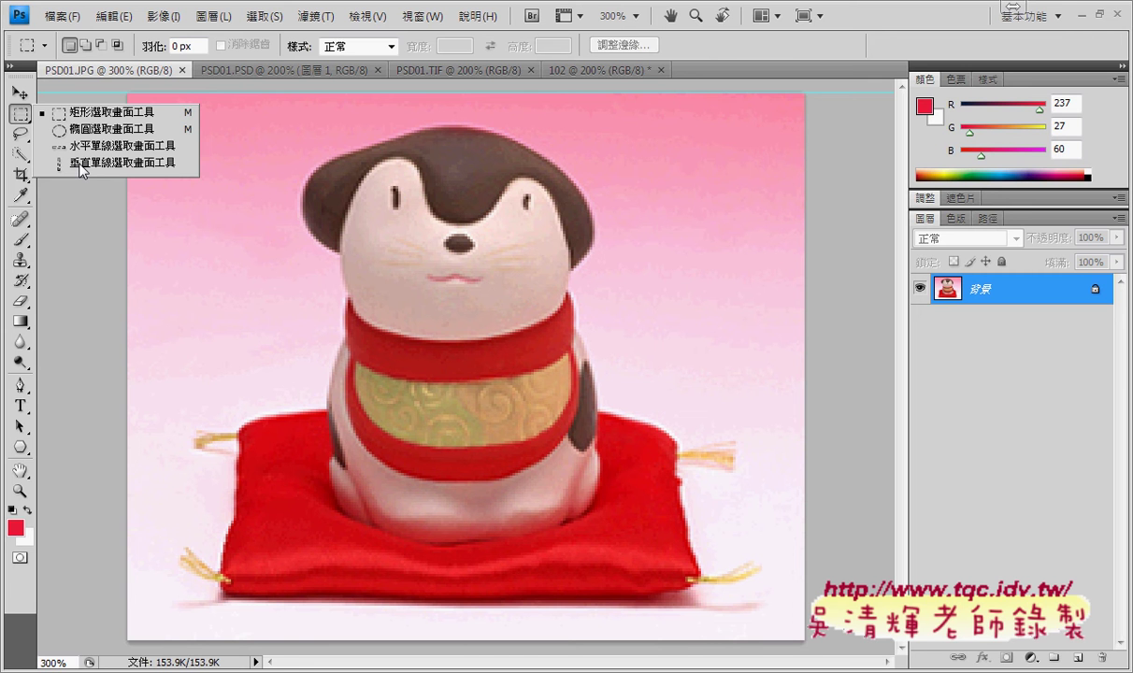
# Step: Review the Lasso and Magic Wand variants, then pick Quick Selection with a 30 px brush
pyautogui.click(25, 140)
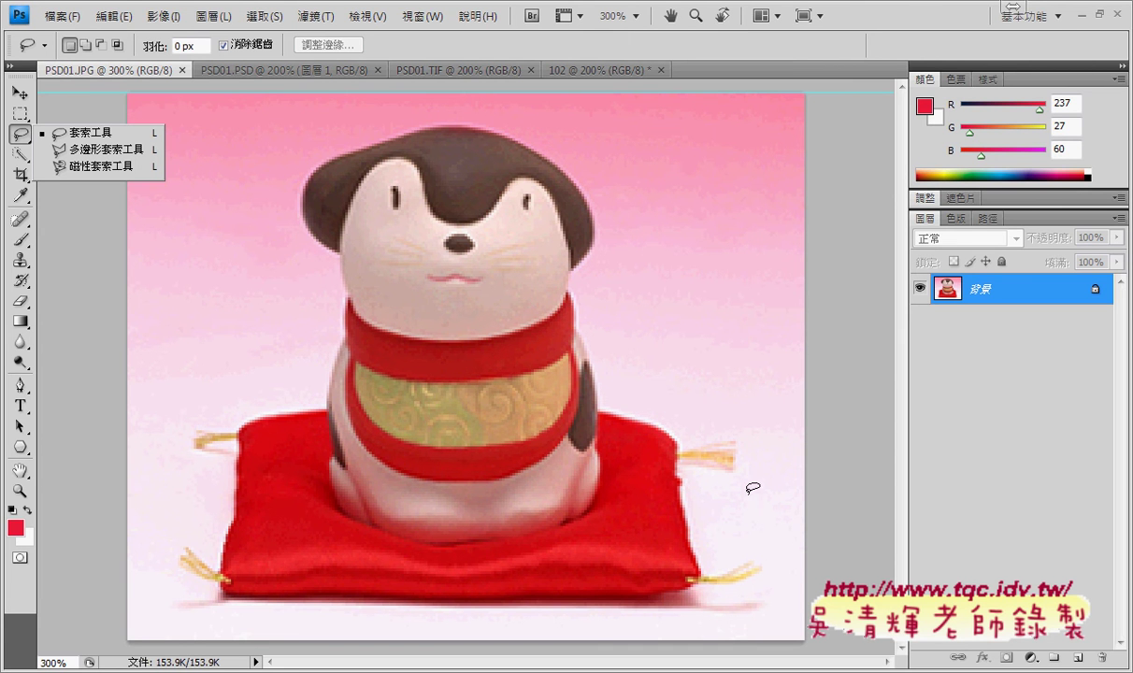
pyautogui.click(20, 156)
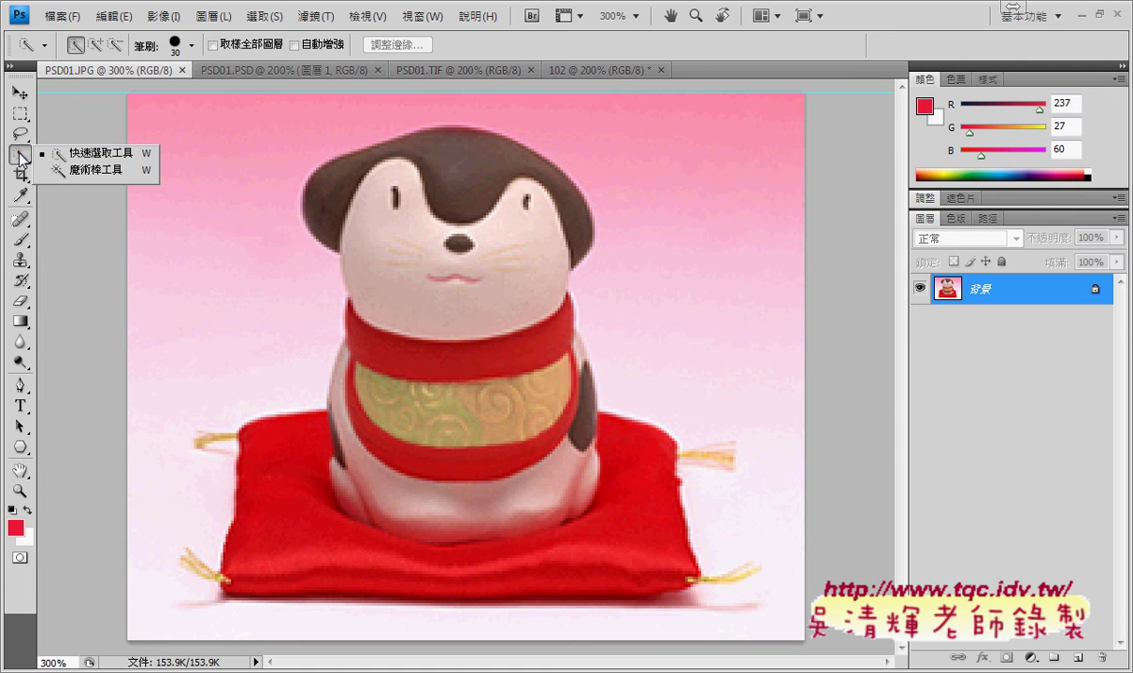
pyautogui.click(85, 157)
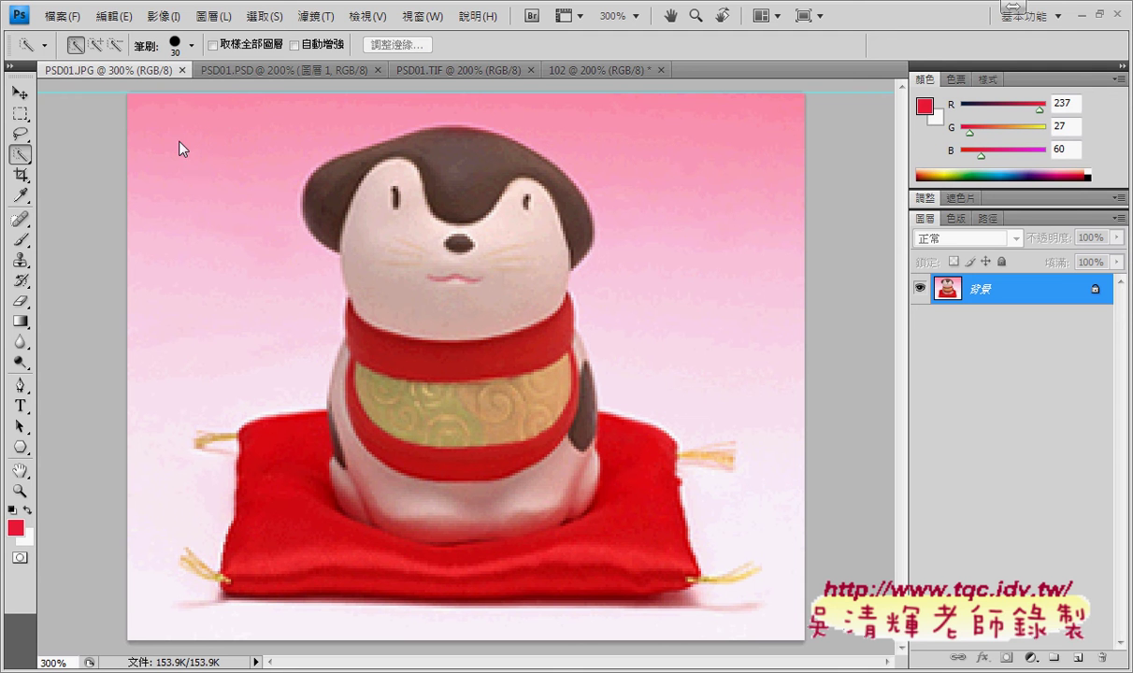
# Step: Quick-select the pink background from the top-left corner down and across around the dog
pyautogui.click(173, 138)
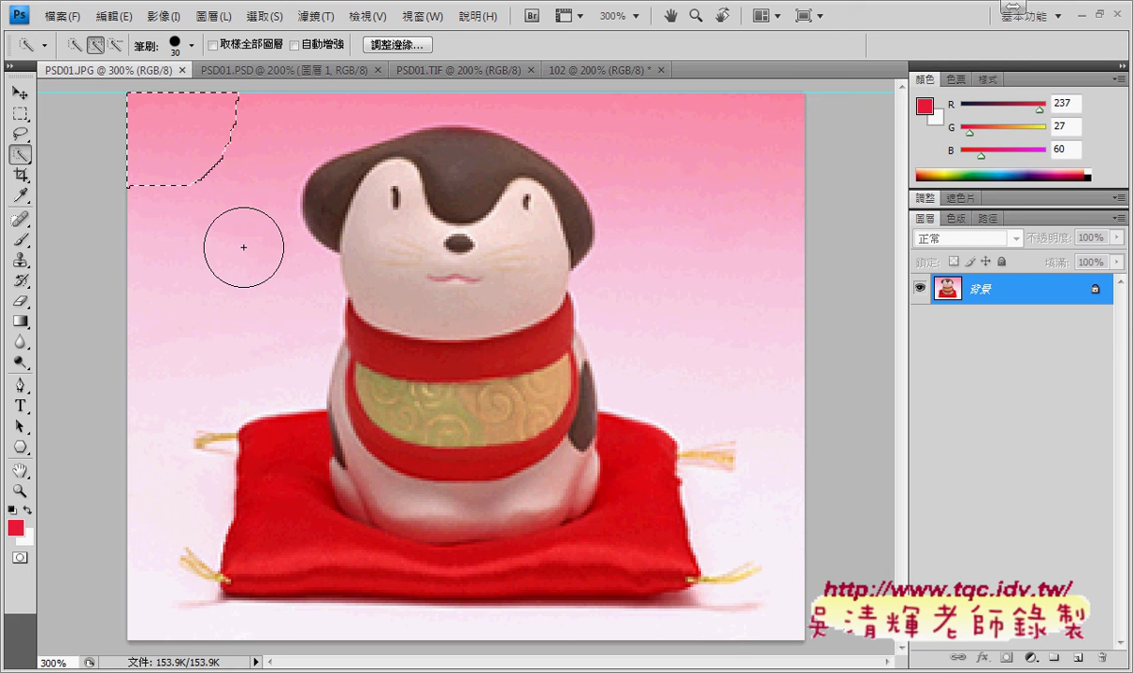
pyautogui.click(199, 287)
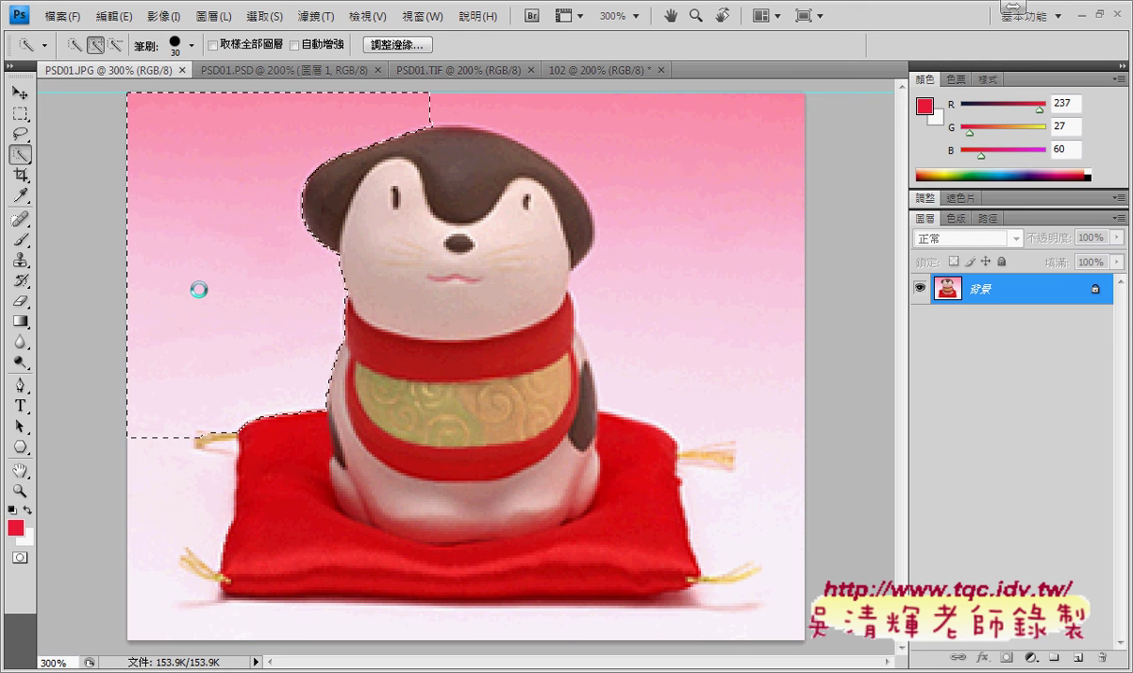
pyautogui.click(737, 261)
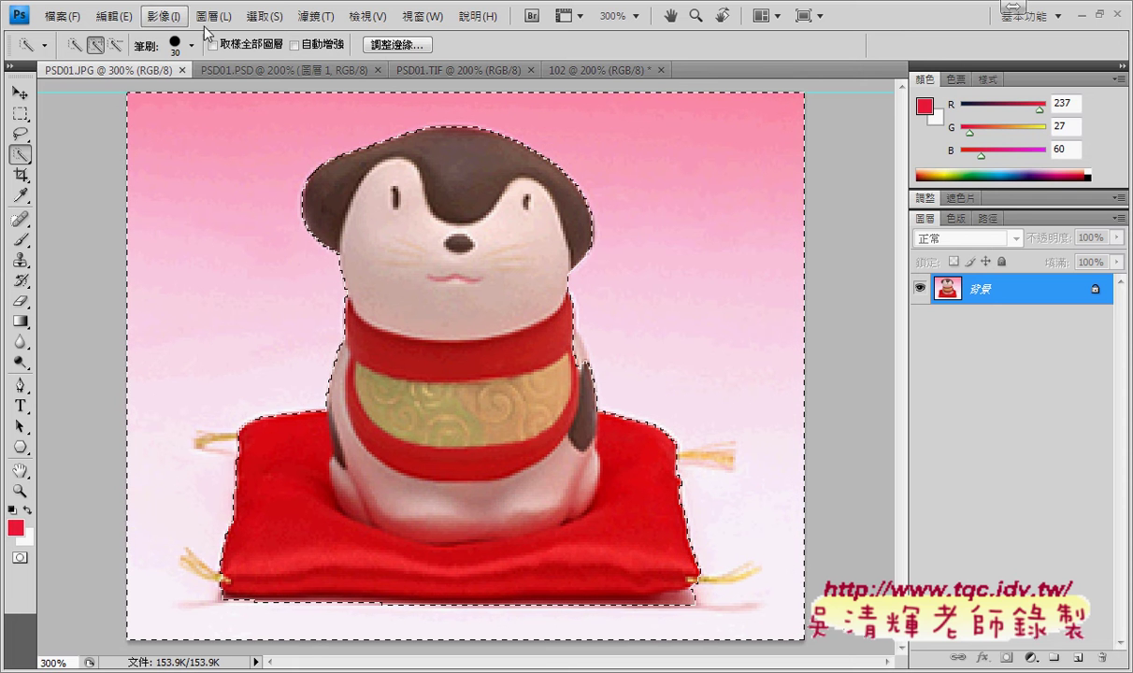
# Step: Apply Select > Inverse so the dog figurine and red cushion become selected
pyautogui.click(277, 17)
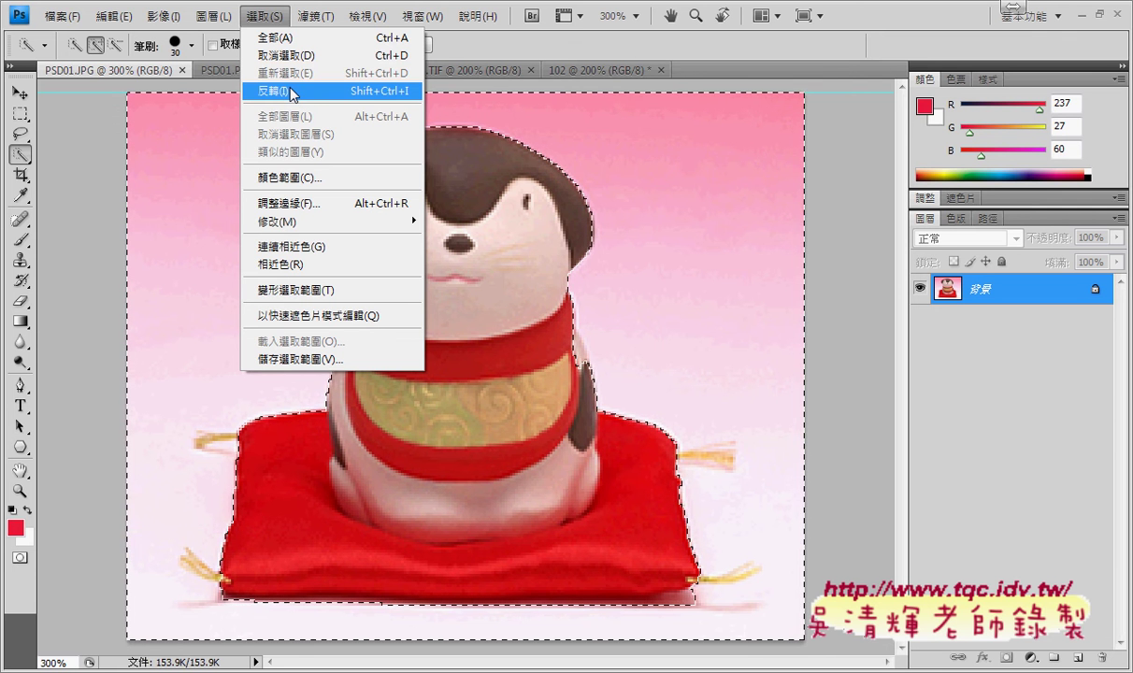
pyautogui.click(290, 91)
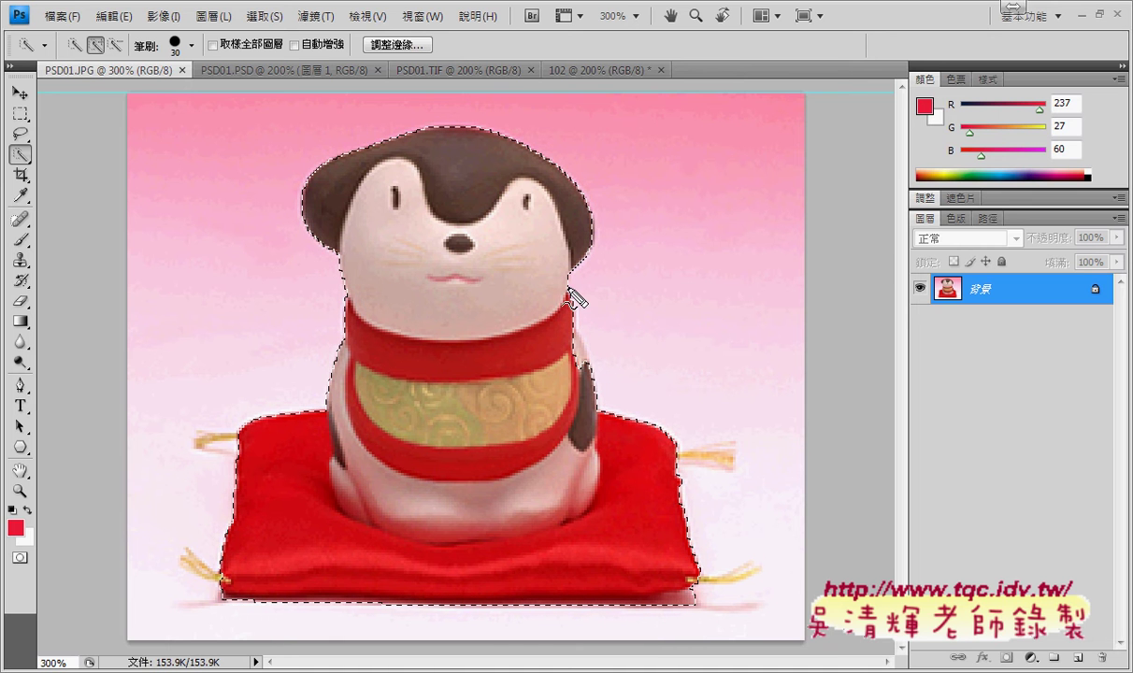
pyautogui.moveTo(564, 283)
pyautogui.mouseDown()
pyautogui.moveTo(593, 392)
pyautogui.moveTo(565, 290)
pyautogui.mouseUp()
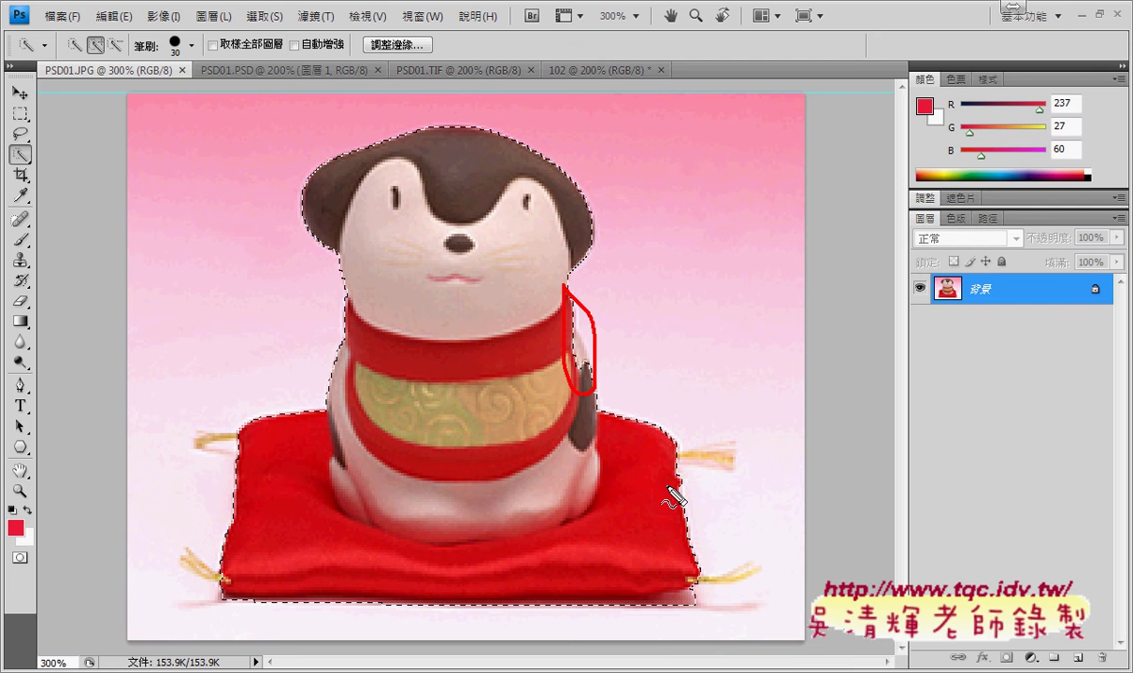
pyautogui.moveTo(736, 488); pyautogui.dragTo(730, 453)
pyautogui.moveTo(736, 547); pyautogui.dragTo(740, 579)
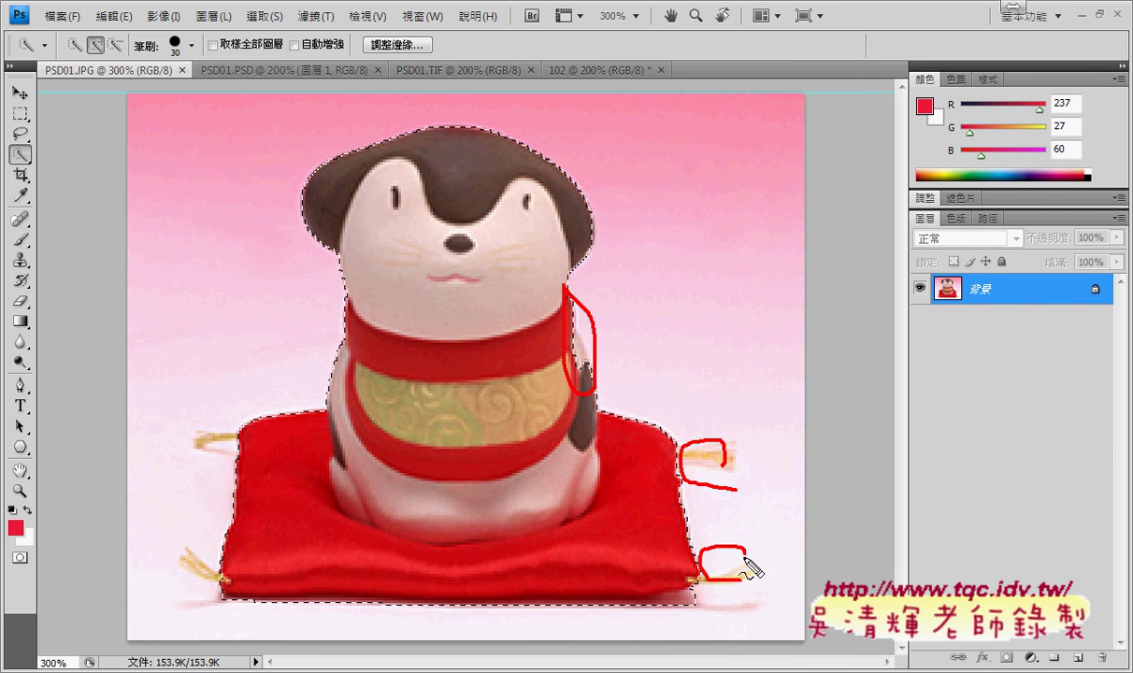
pyautogui.moveTo(194, 589); pyautogui.dragTo(229, 572)
pyautogui.moveTo(229, 448)
pyautogui.mouseDown()
pyautogui.moveTo(197, 451)
pyautogui.moveTo(258, 457)
pyautogui.mouseUp()
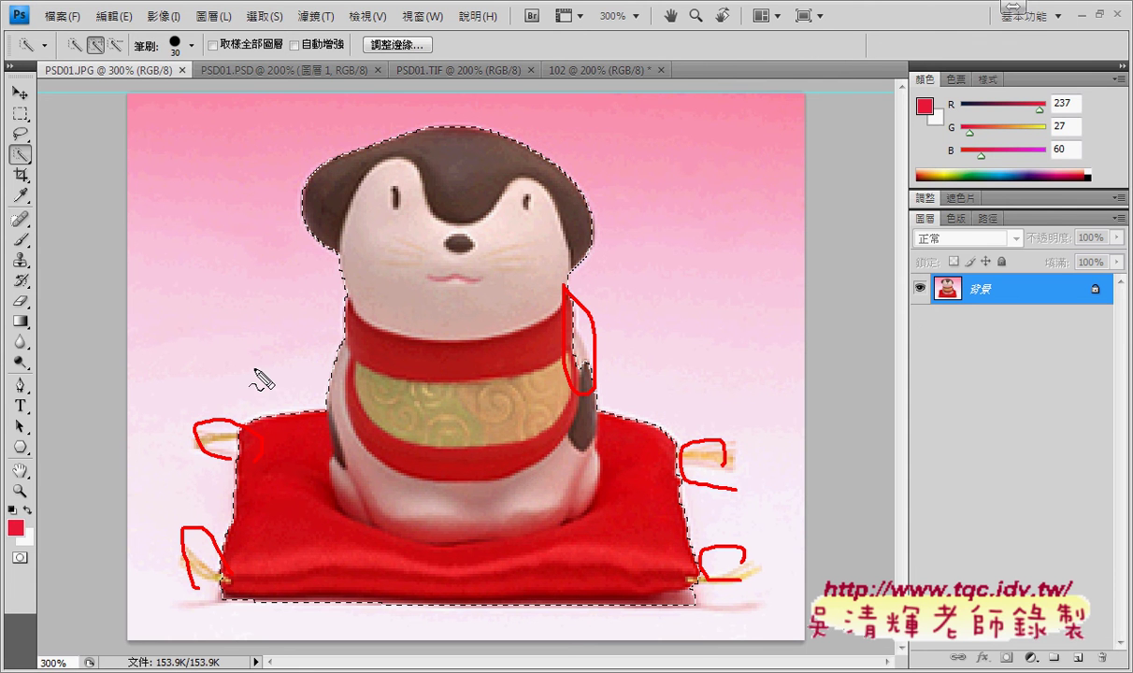
pyautogui.moveTo(34, 140)
pyautogui.mouseDown()
pyautogui.moveTo(37, 157)
pyautogui.moveTo(35, 142)
pyautogui.mouseUp()
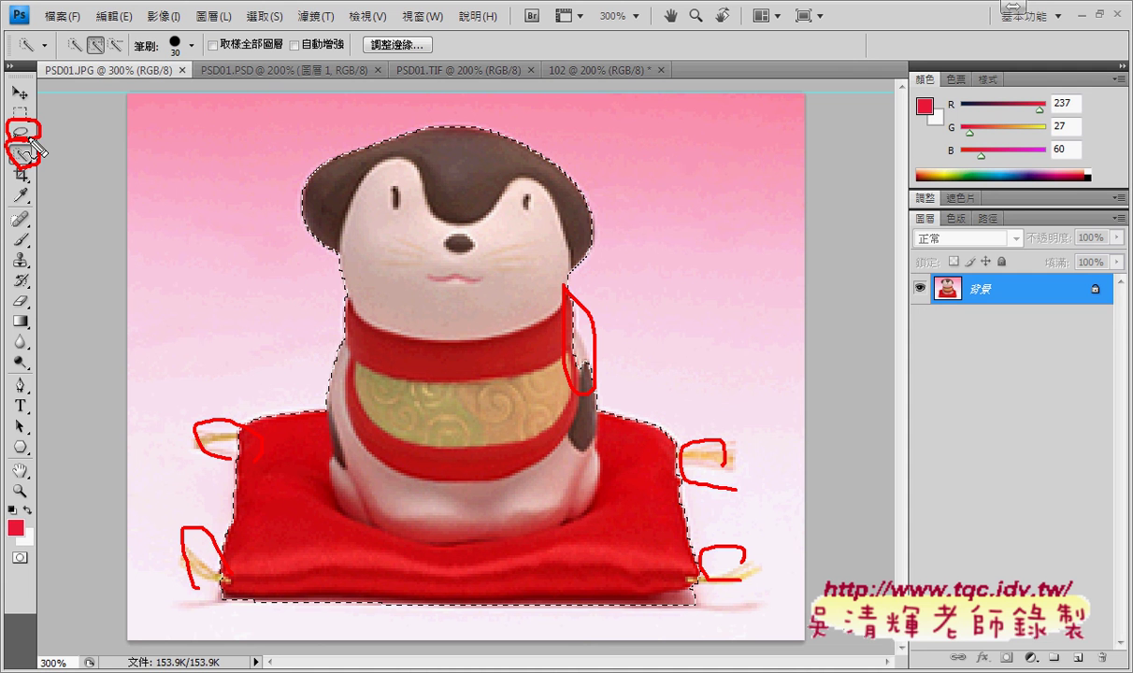
pyautogui.press('Escape')
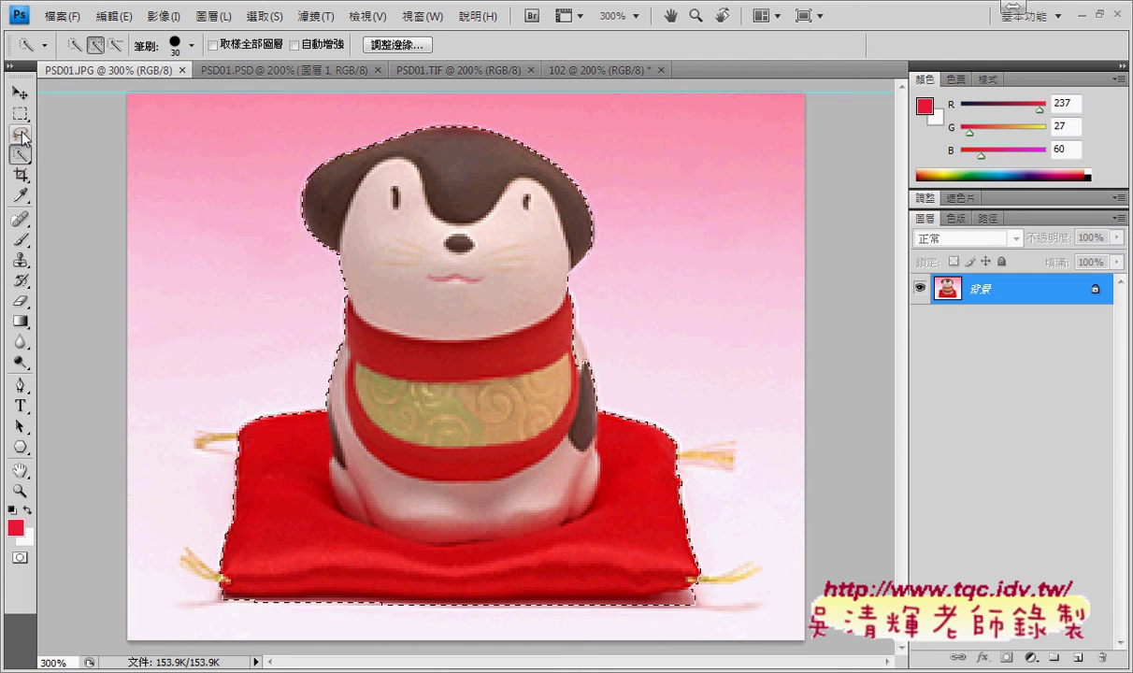
# Step: Lasso the missed gap beside the dog's neck in Add to Selection mode
pyautogui.click(20, 133)
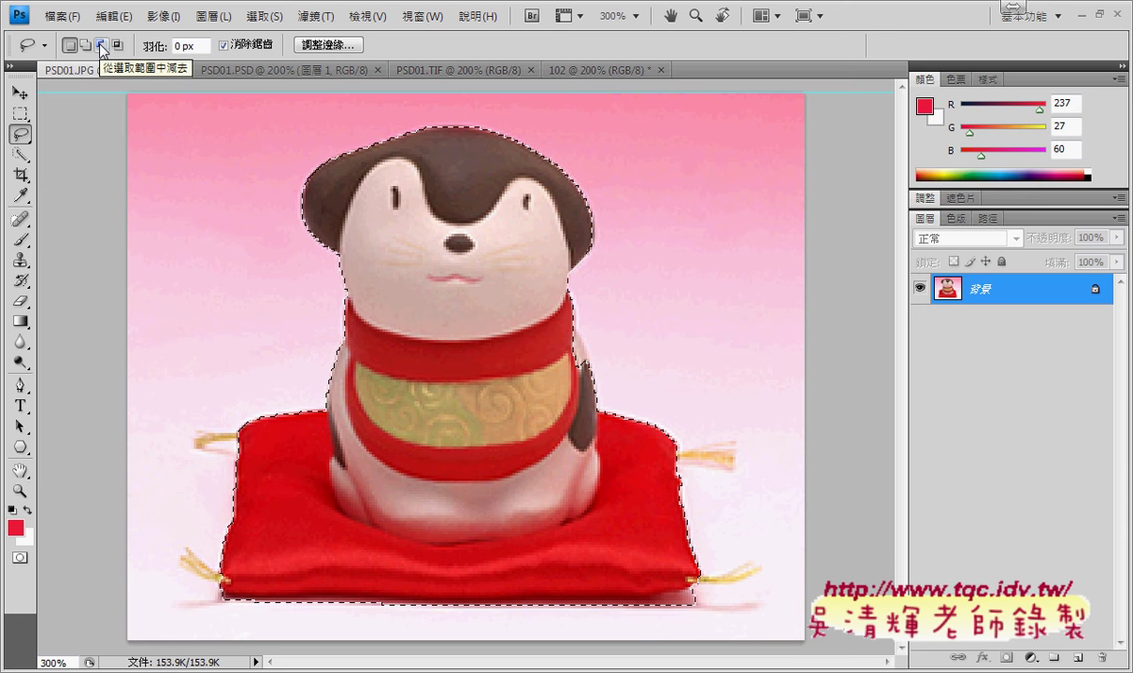
pyautogui.click(85, 45)
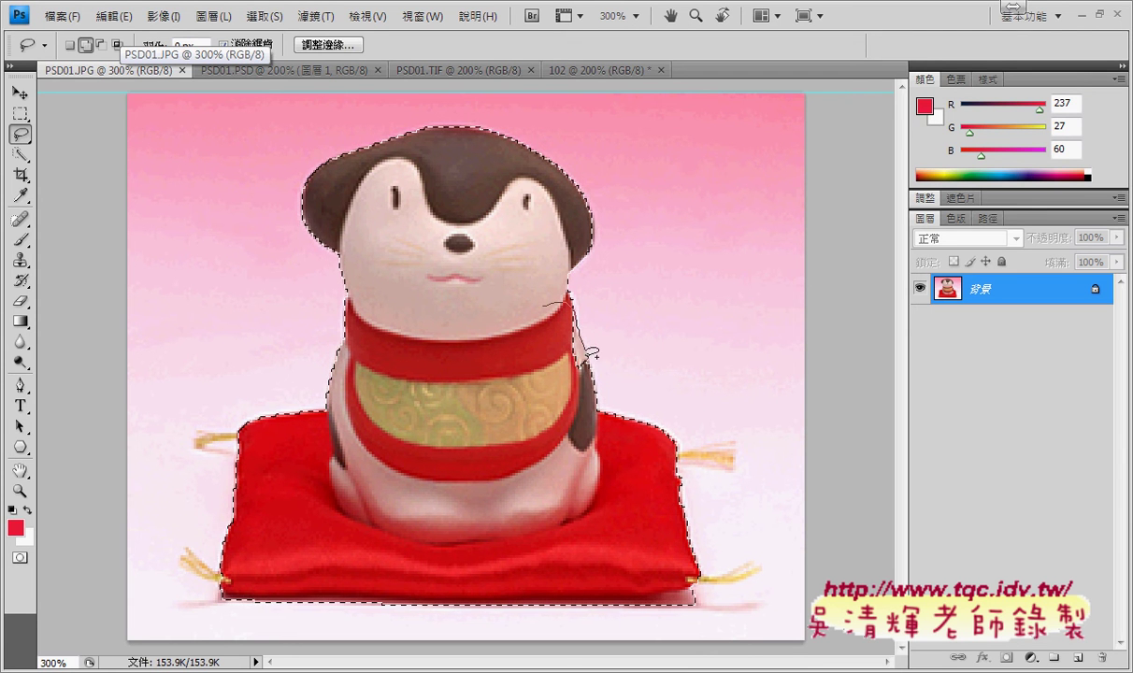
pyautogui.moveTo(573, 388); pyautogui.dragTo(552, 302)
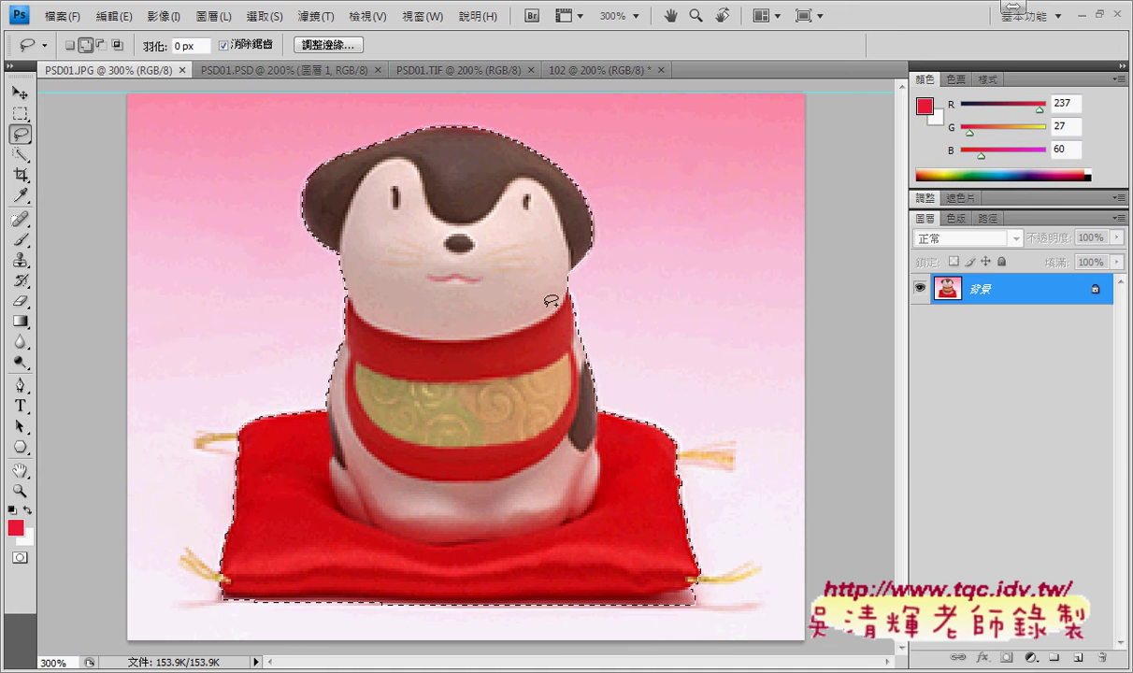
# Step: Zoom to 1200% and lasso-add the right cushion tassel to the selection
pyautogui.hotkey('ctrl', '+')
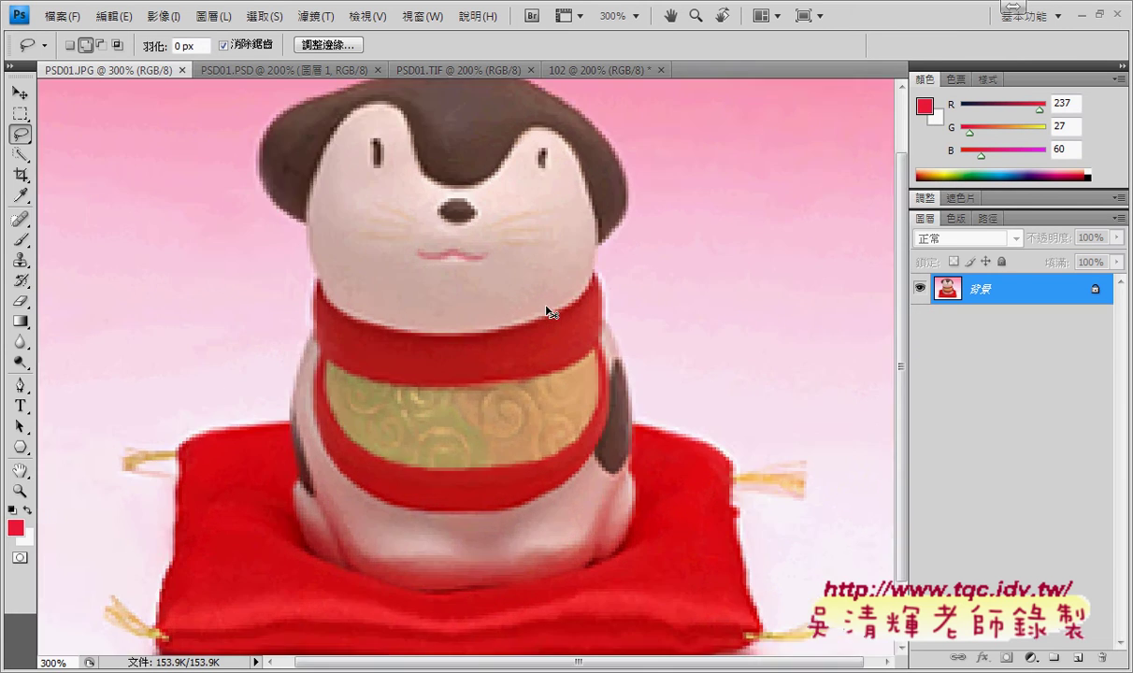
pyautogui.hotkey('ctrl', '+')
pyautogui.hotkey('ctrl', '+')
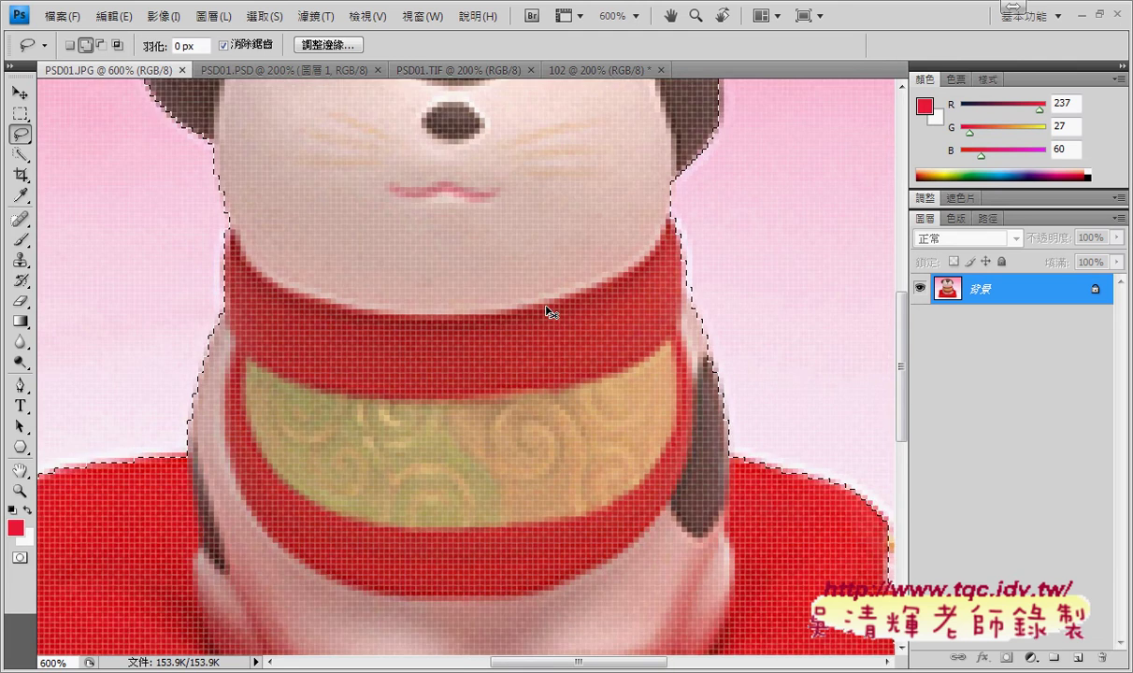
pyautogui.hotkey('ctrl', '+')
pyautogui.hotkey('ctrl', '+')
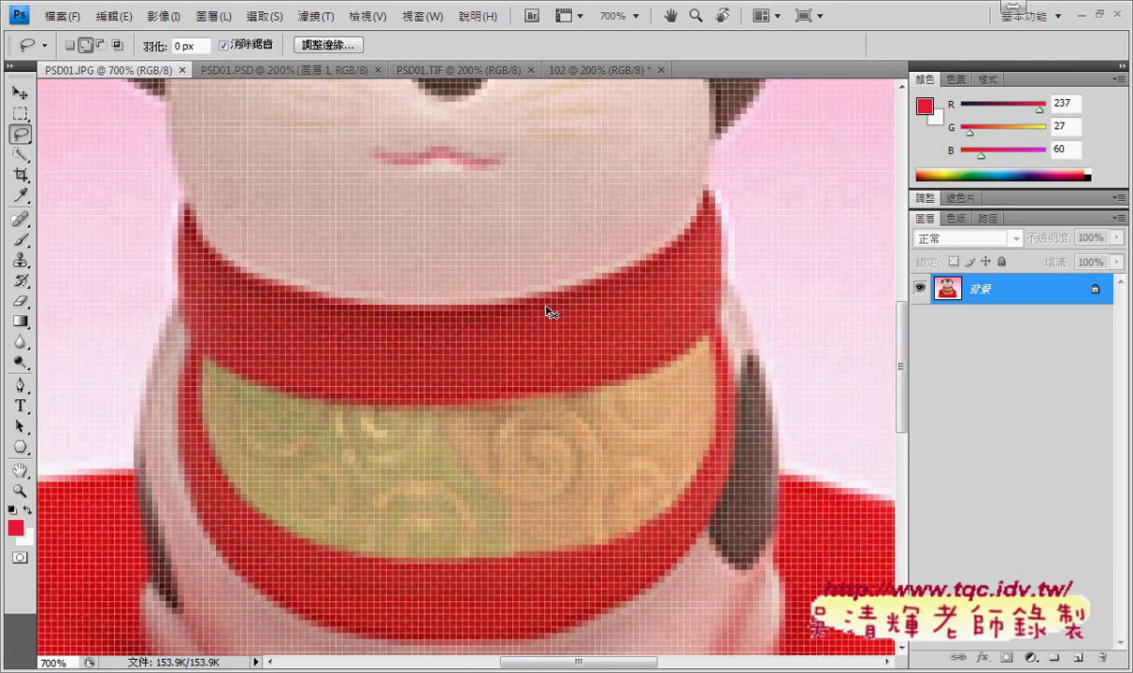
pyautogui.hotkey('ctrl', '+')
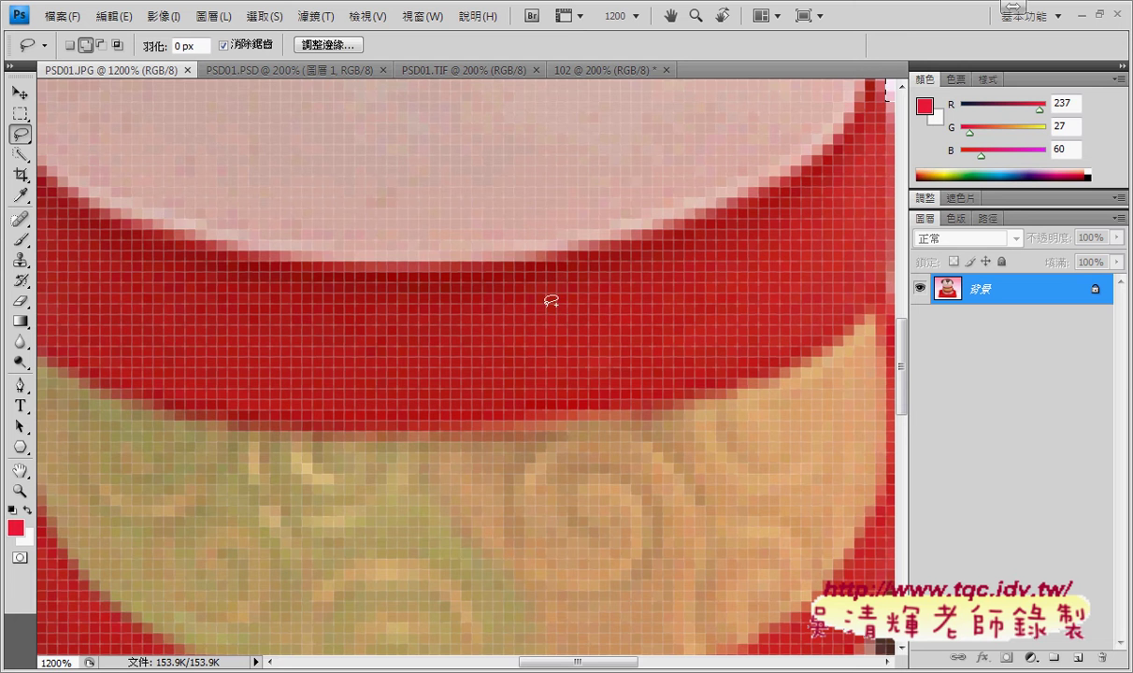
pyautogui.moveTo(599, 662); pyautogui.dragTo(684, 662)
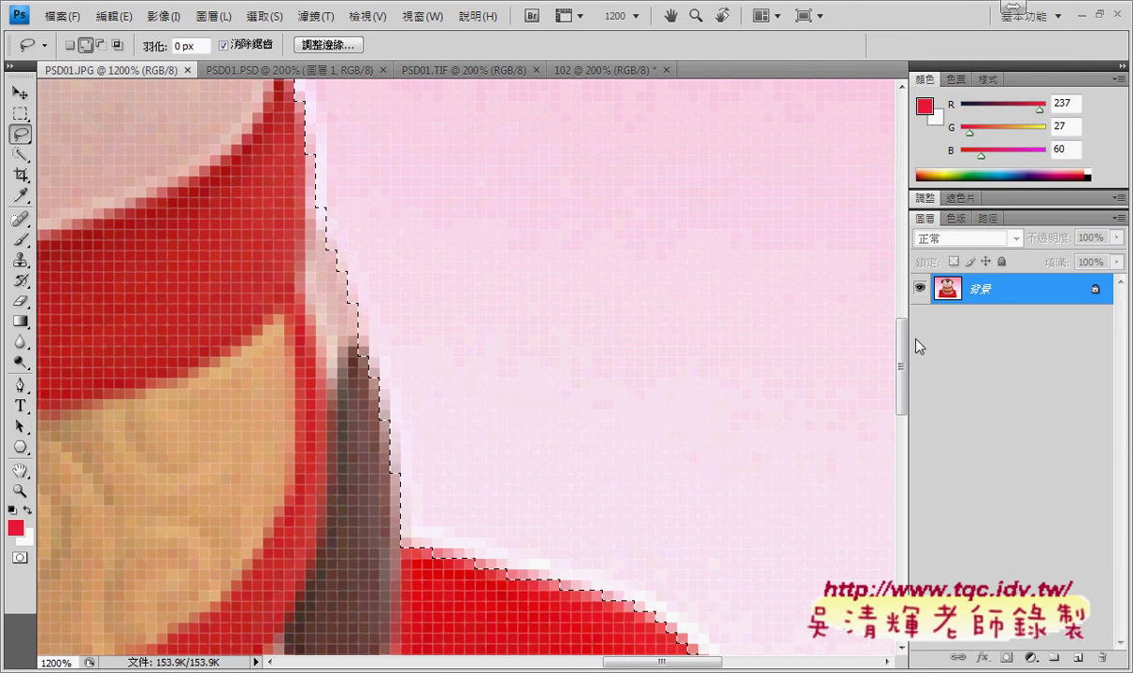
pyautogui.moveTo(904, 334); pyautogui.dragTo(904, 423)
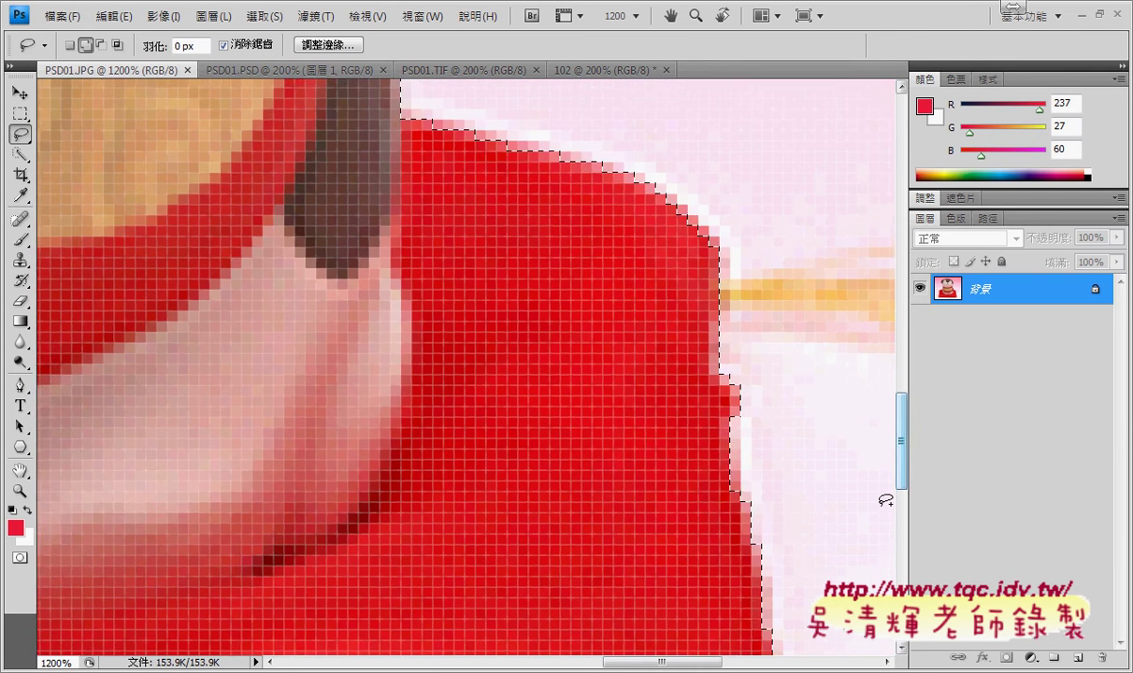
pyautogui.moveTo(687, 662); pyautogui.dragTo(733, 665)
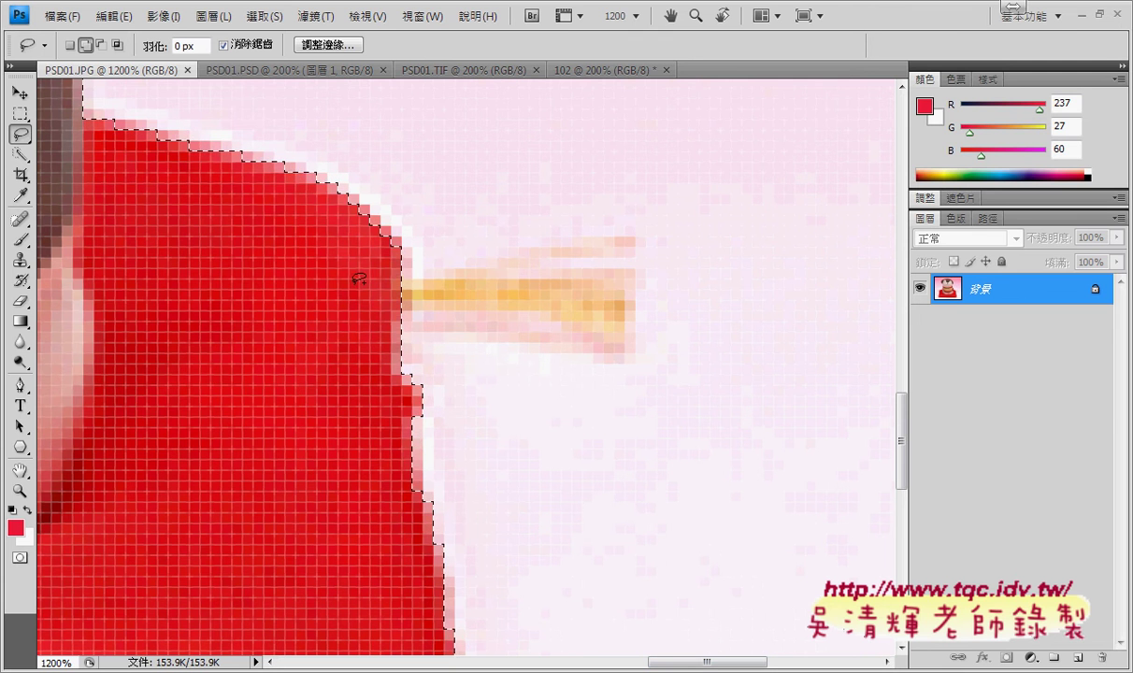
pyautogui.click(85, 44)
pyautogui.moveTo(371, 300)
pyautogui.mouseDown()
pyautogui.moveTo(392, 291)
pyautogui.moveTo(470, 308)
pyautogui.moveTo(599, 355)
pyautogui.moveTo(627, 347)
pyautogui.moveTo(637, 243)
pyautogui.moveTo(554, 234)
pyautogui.moveTo(372, 278)
pyautogui.moveTo(483, 285)
pyautogui.mouseUp()
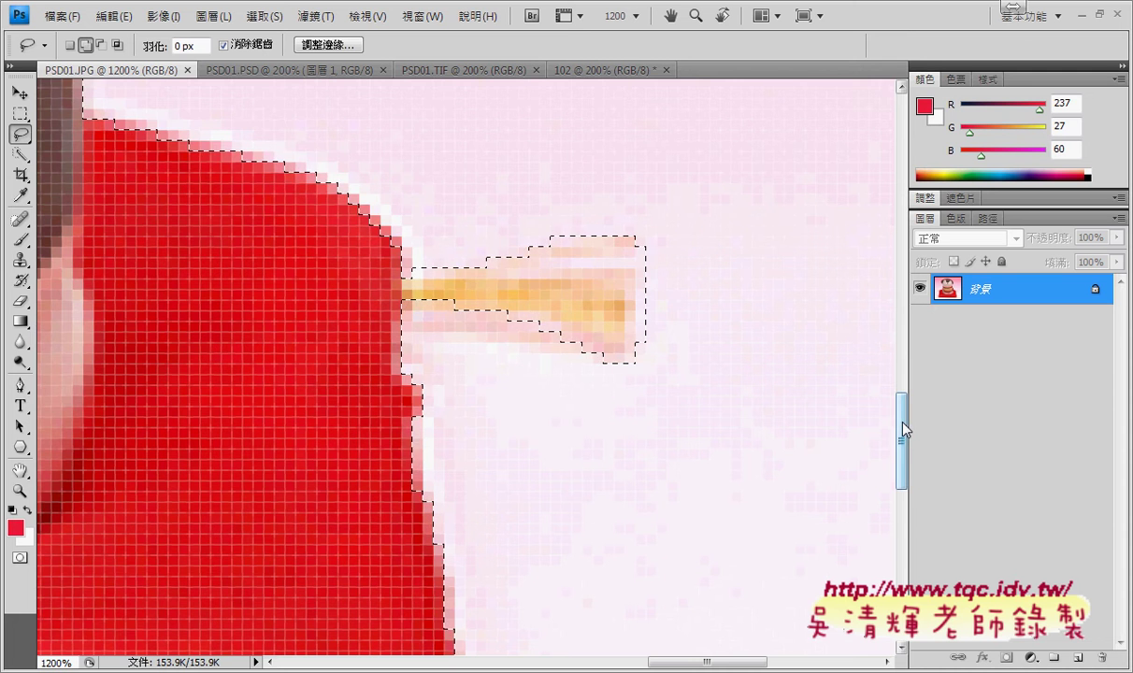
# Step: Lasso-add the remaining gold tassel strands at 800%, then zoom back out
pyautogui.moveTo(901, 421); pyautogui.dragTo(904, 500)
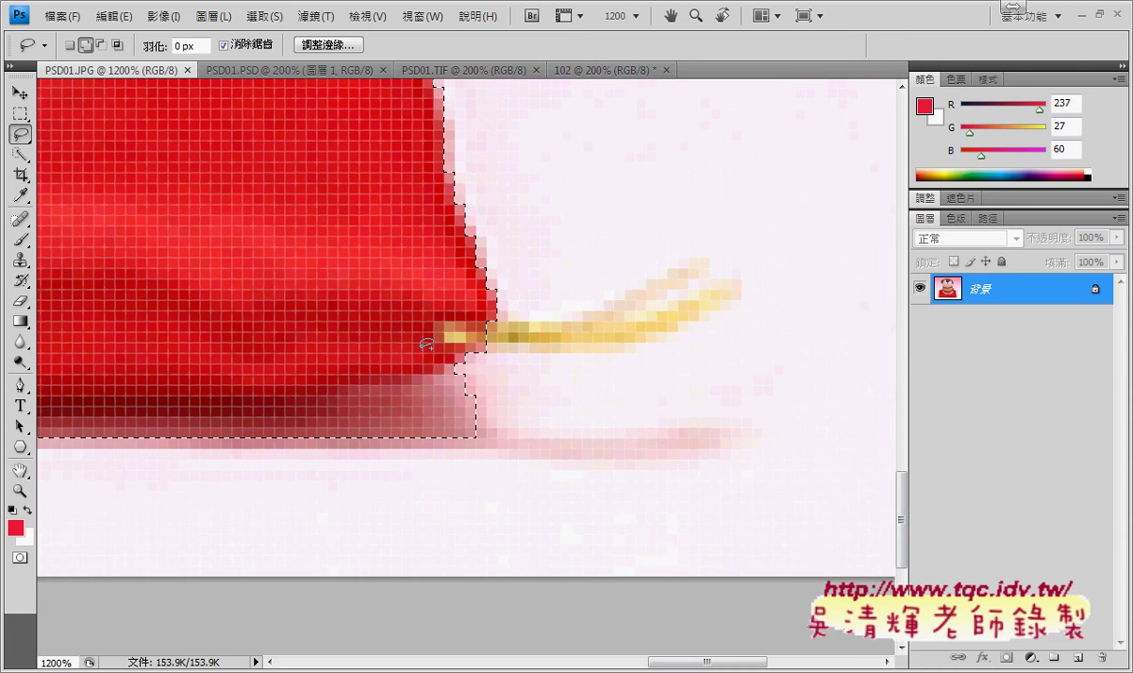
pyautogui.moveTo(422, 351)
pyautogui.mouseDown()
pyautogui.moveTo(505, 333)
pyautogui.moveTo(577, 346)
pyautogui.moveTo(670, 323)
pyautogui.moveTo(729, 303)
pyautogui.moveTo(740, 269)
pyautogui.moveTo(730, 283)
pyautogui.moveTo(682, 266)
pyautogui.moveTo(717, 254)
pyautogui.moveTo(671, 262)
pyautogui.moveTo(551, 306)
pyautogui.moveTo(420, 329)
pyautogui.moveTo(459, 333)
pyautogui.mouseUp()
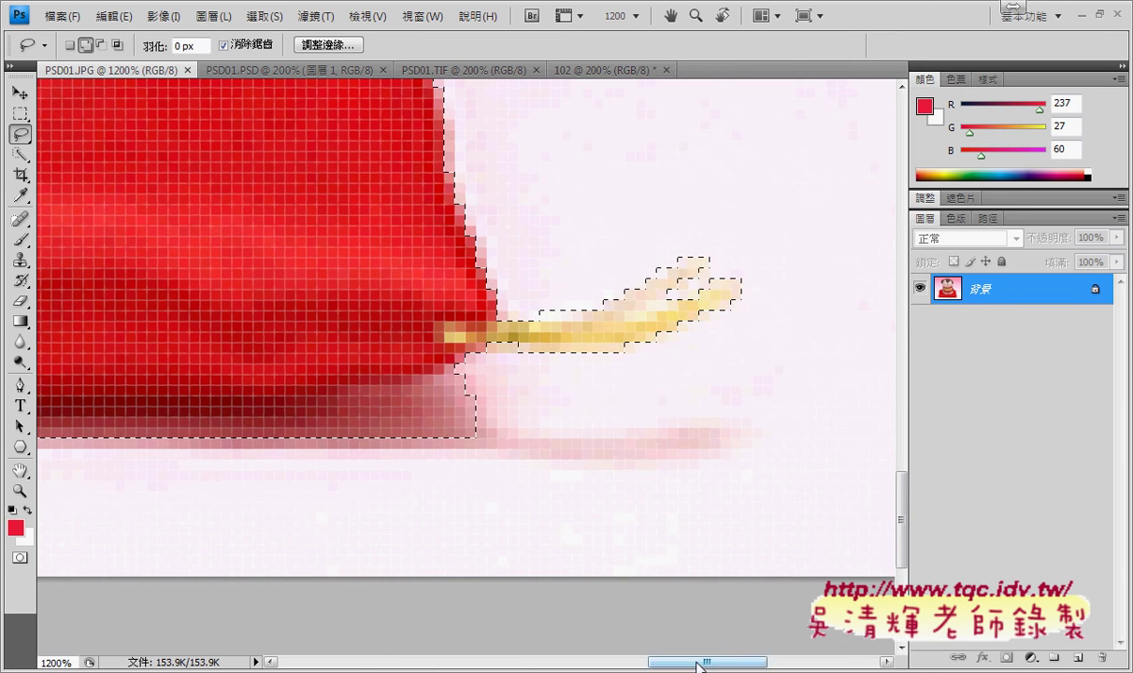
pyautogui.moveTo(678, 662); pyautogui.dragTo(398, 662)
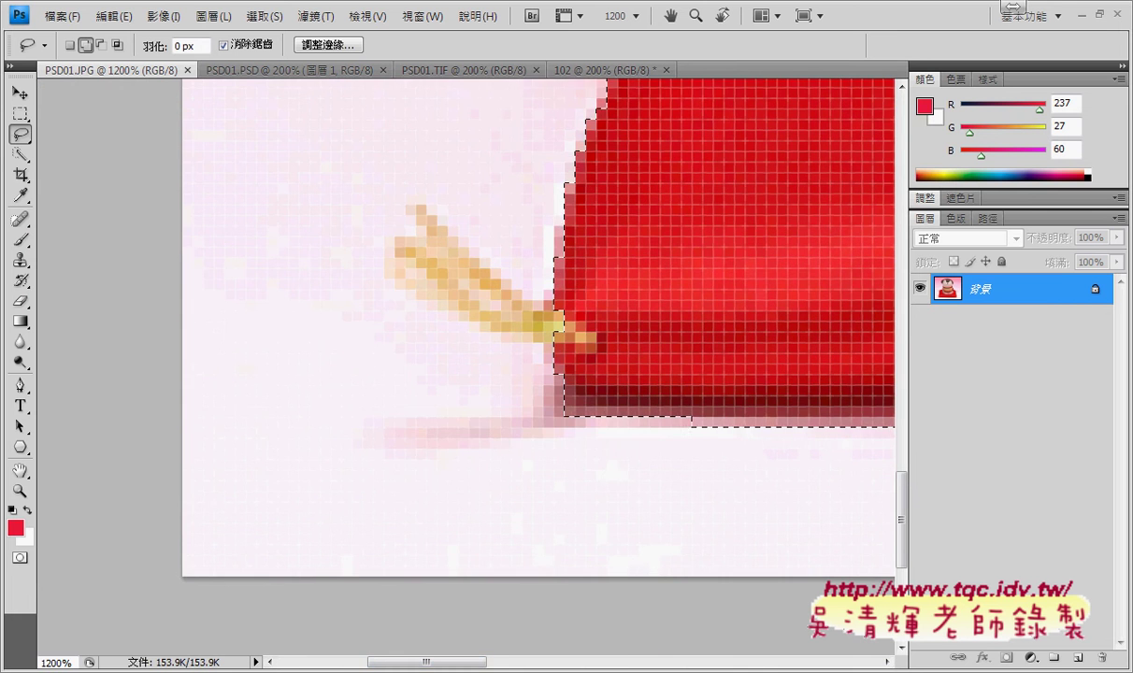
pyautogui.hotkey('ctrl', '-')
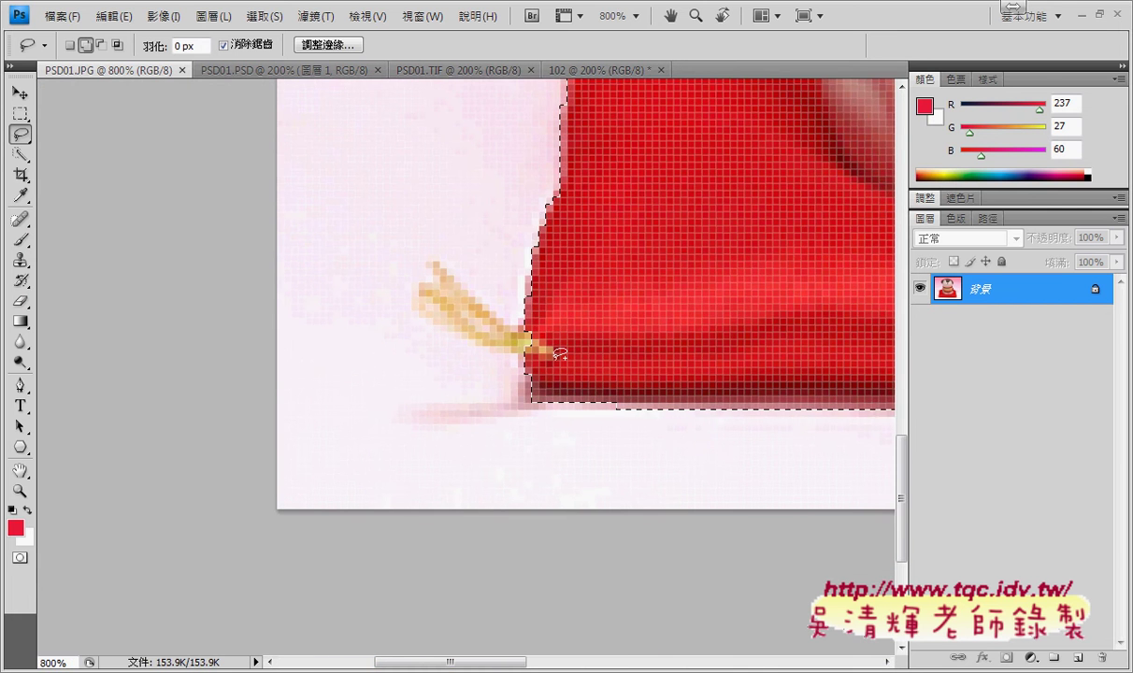
pyautogui.moveTo(516, 343)
pyautogui.mouseDown()
pyautogui.moveTo(439, 258)
pyautogui.moveTo(537, 356)
pyautogui.mouseUp()
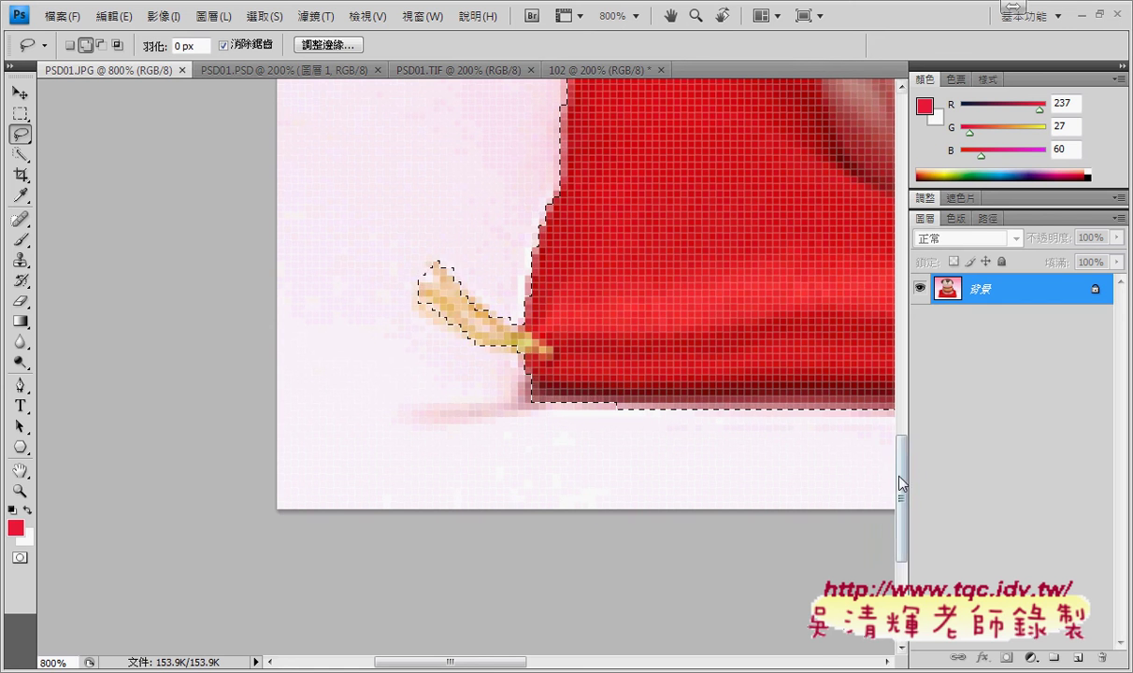
pyautogui.moveTo(899, 483); pyautogui.dragTo(899, 376)
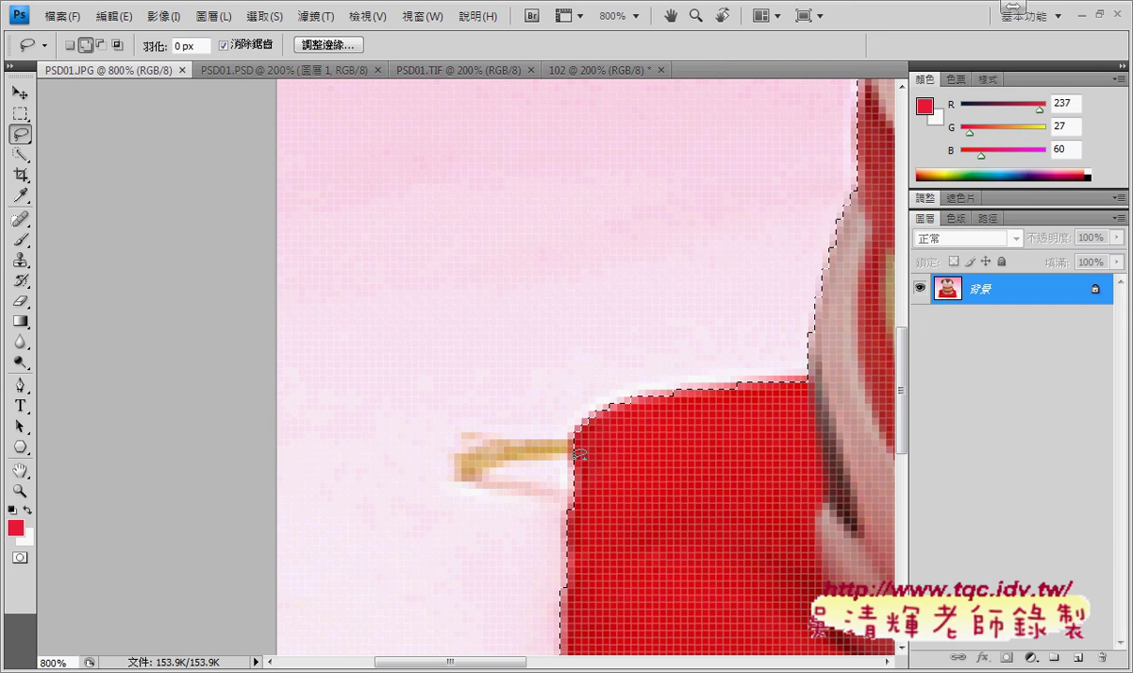
pyautogui.moveTo(568, 454)
pyautogui.mouseDown()
pyautogui.moveTo(454, 458)
pyautogui.moveTo(572, 437)
pyautogui.mouseUp()
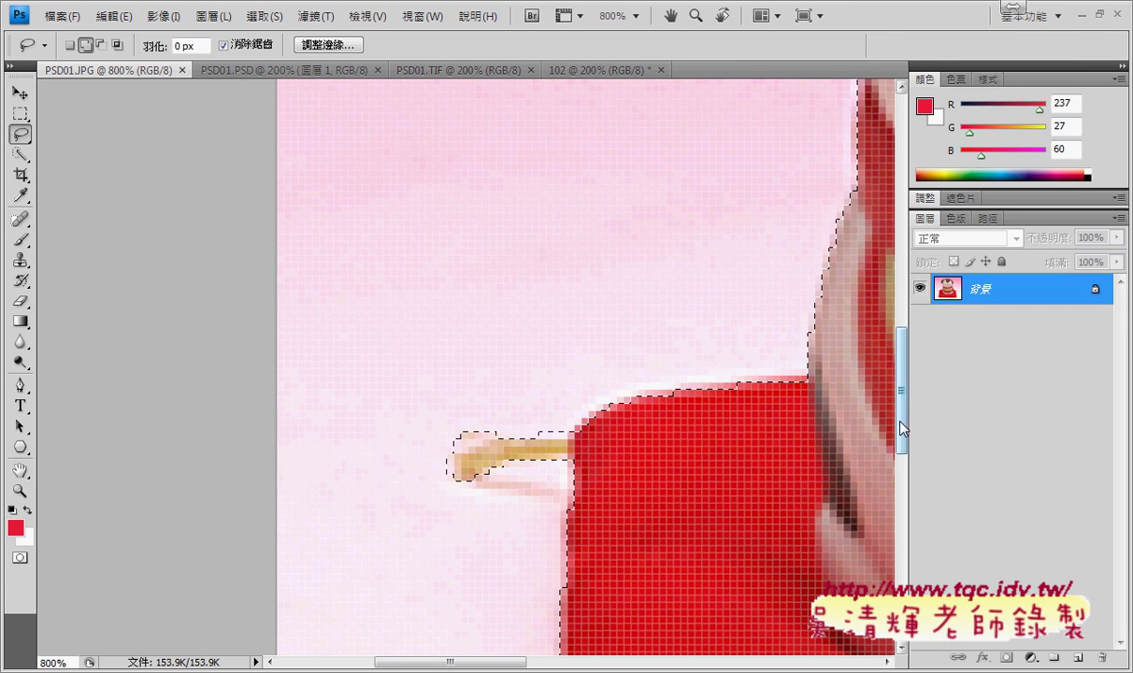
pyautogui.hotkey('ctrl', '-')
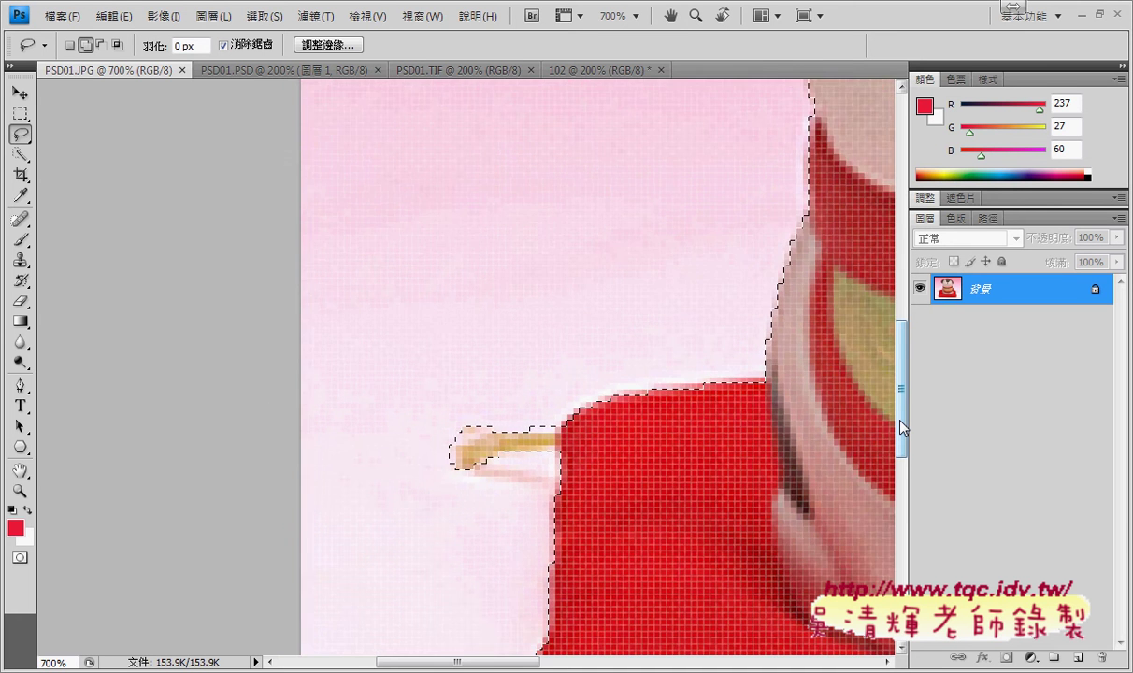
pyautogui.hotkey('ctrl', '-')
pyautogui.hotkey('ctrl', '-')
pyautogui.hotkey('ctrl', '-')
pyautogui.hotkey('ctrl', '-')
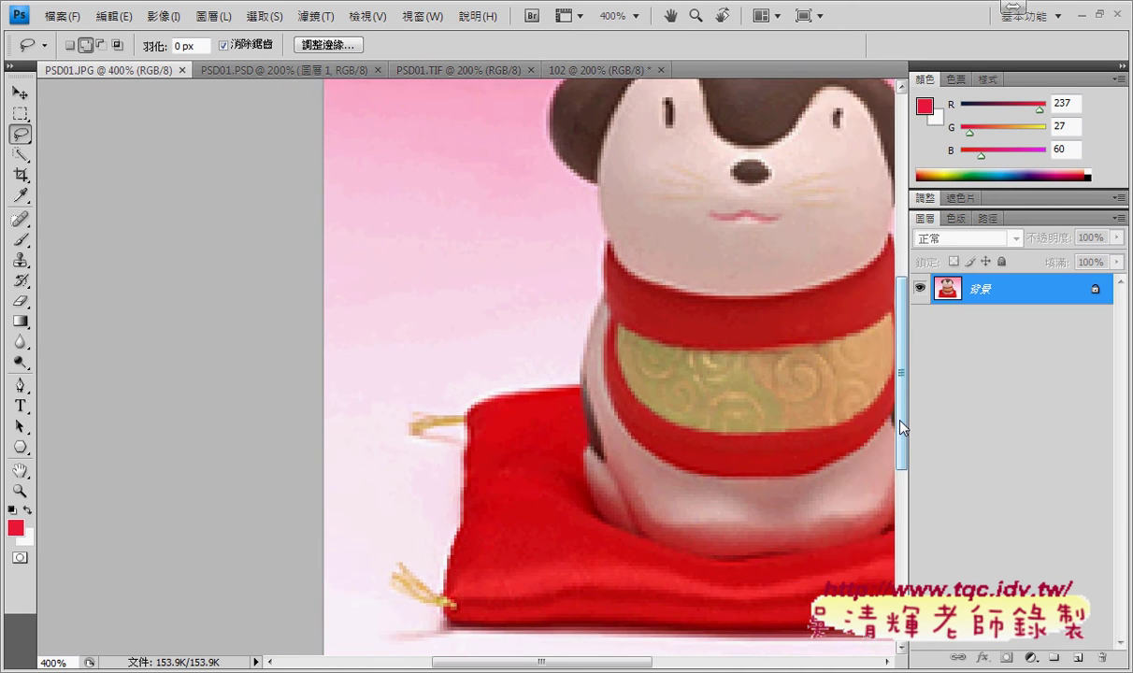
pyautogui.hotkey('ctrl', '-')
pyautogui.hotkey('ctrl', '+')
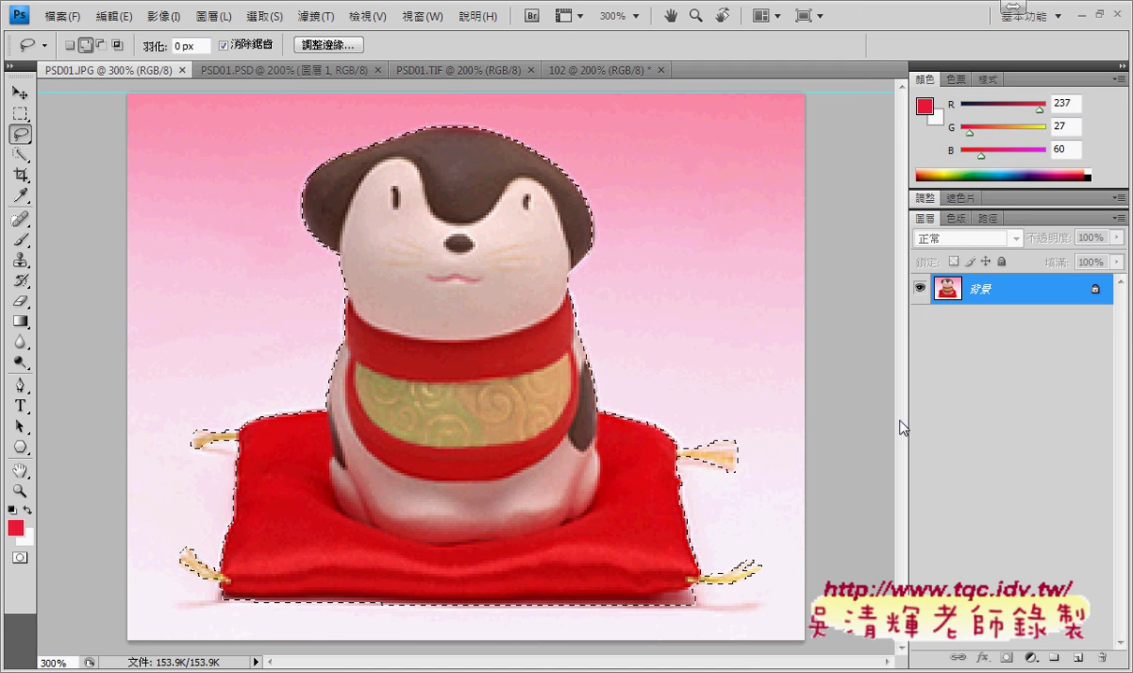
# Step: Paste the figurine as Layer 1 on the 102 gradient, then view the finished PSD01.TIF card
pyautogui.click(576, 71)
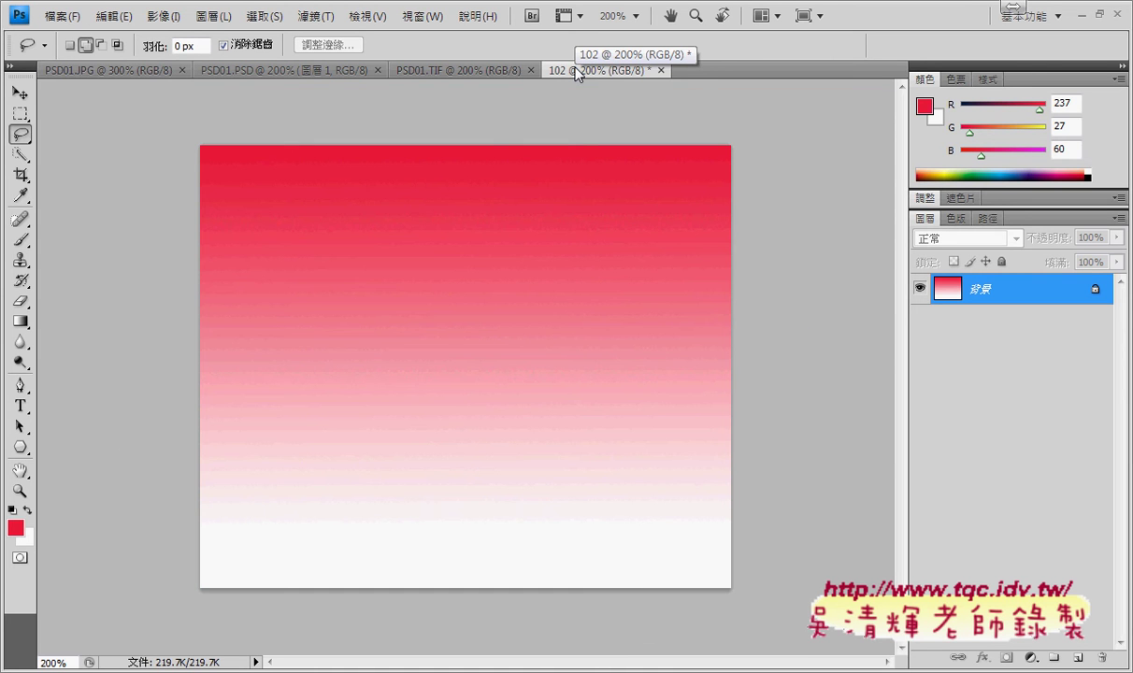
pyautogui.hotkey('ctrl', 'v')
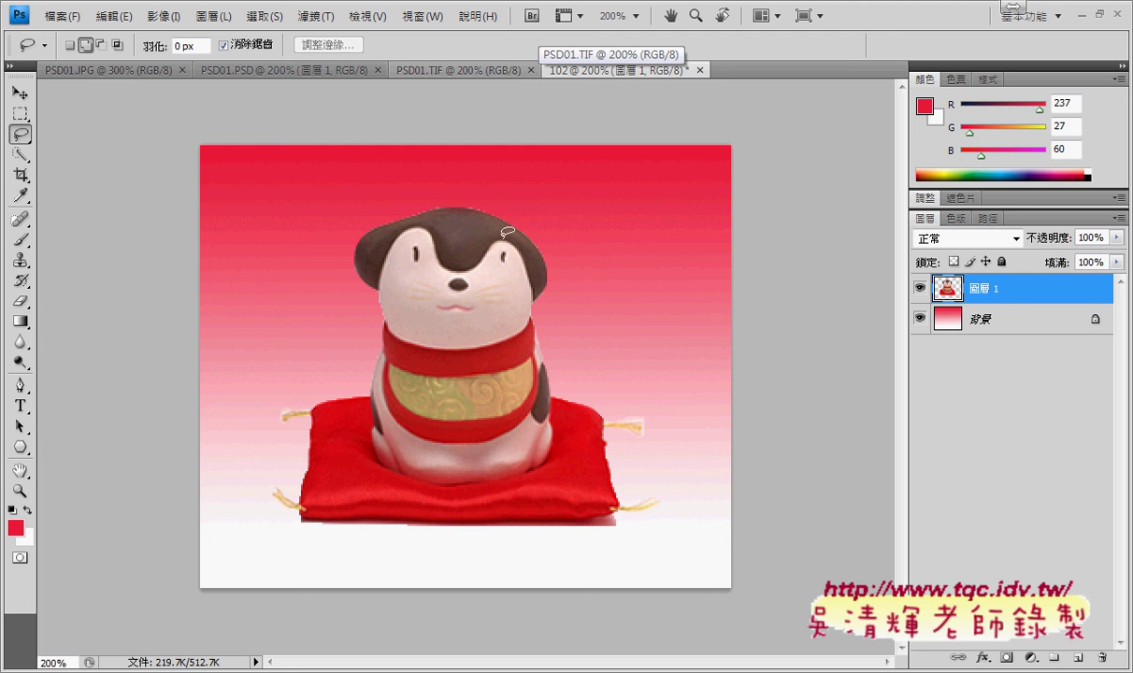
pyautogui.click(460, 73)
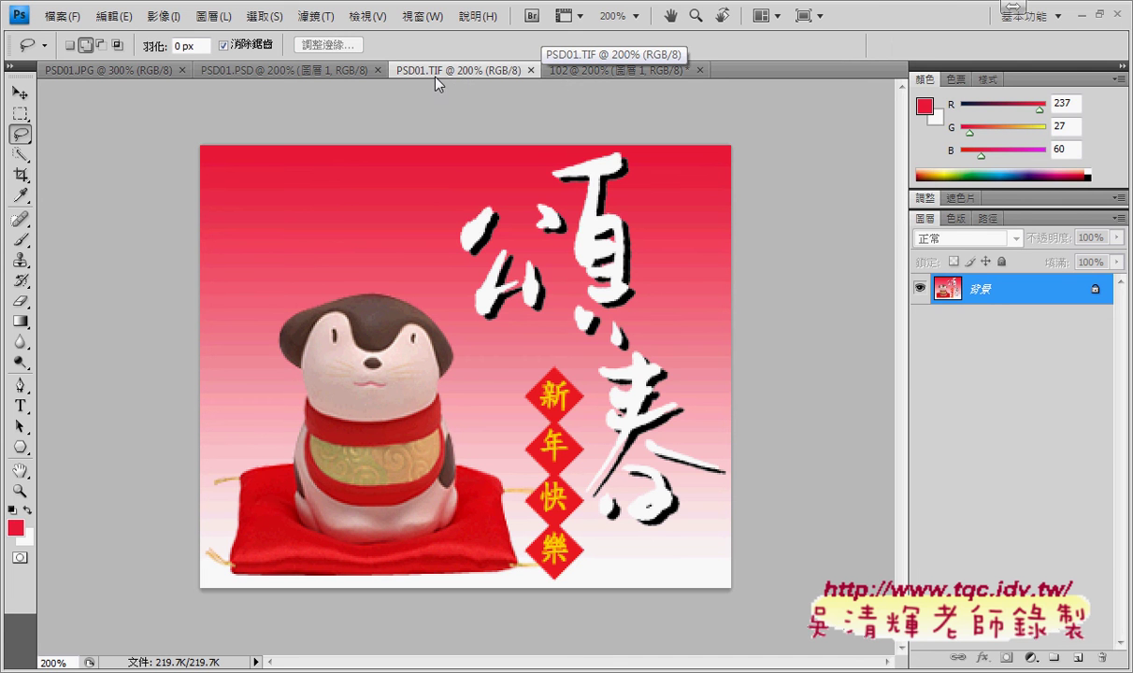
# Step: Move Layer 1 down and left, checking its position against the finished PSD01.TIF card
pyautogui.click(581, 76)
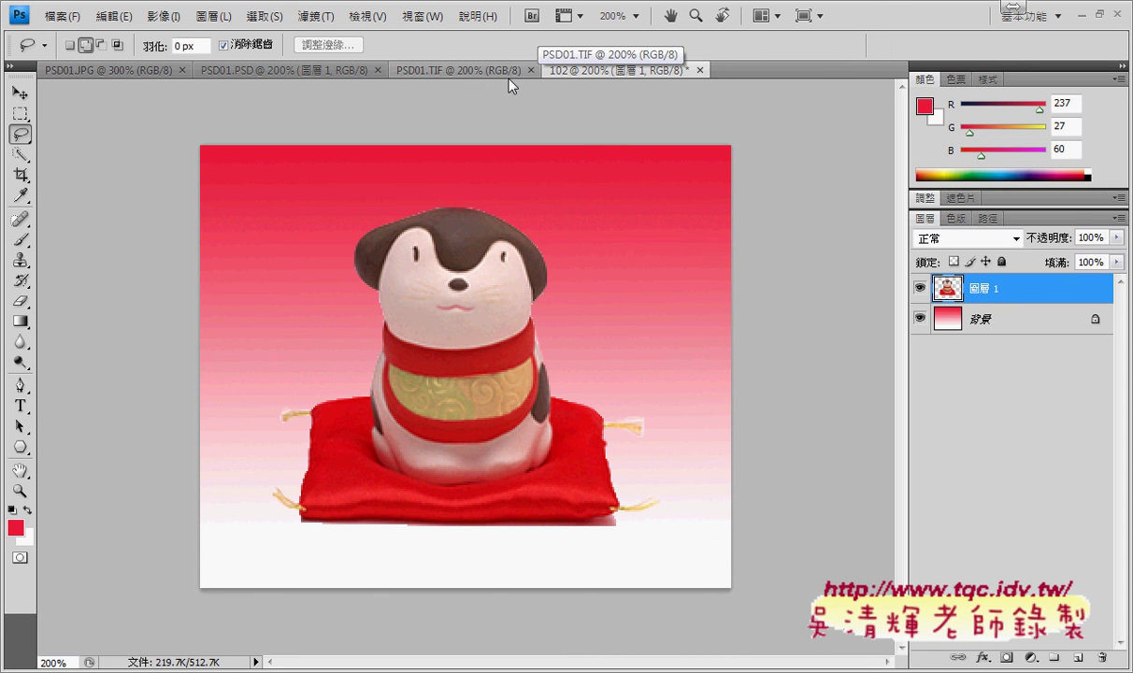
pyautogui.click(457, 75)
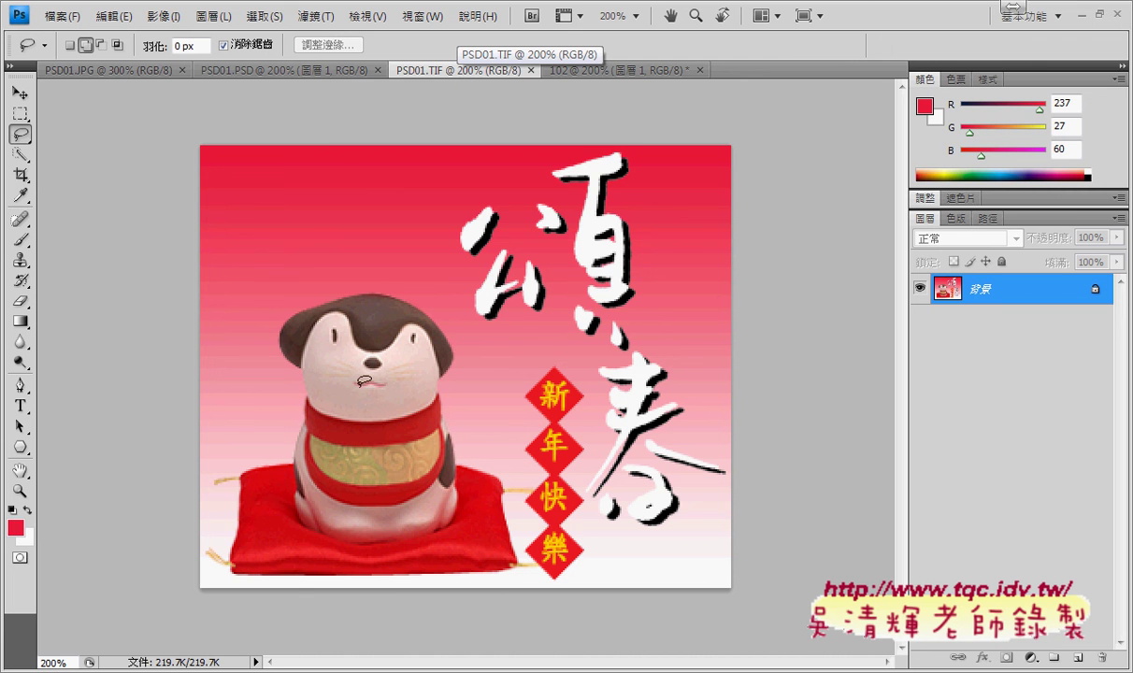
pyautogui.click(608, 71)
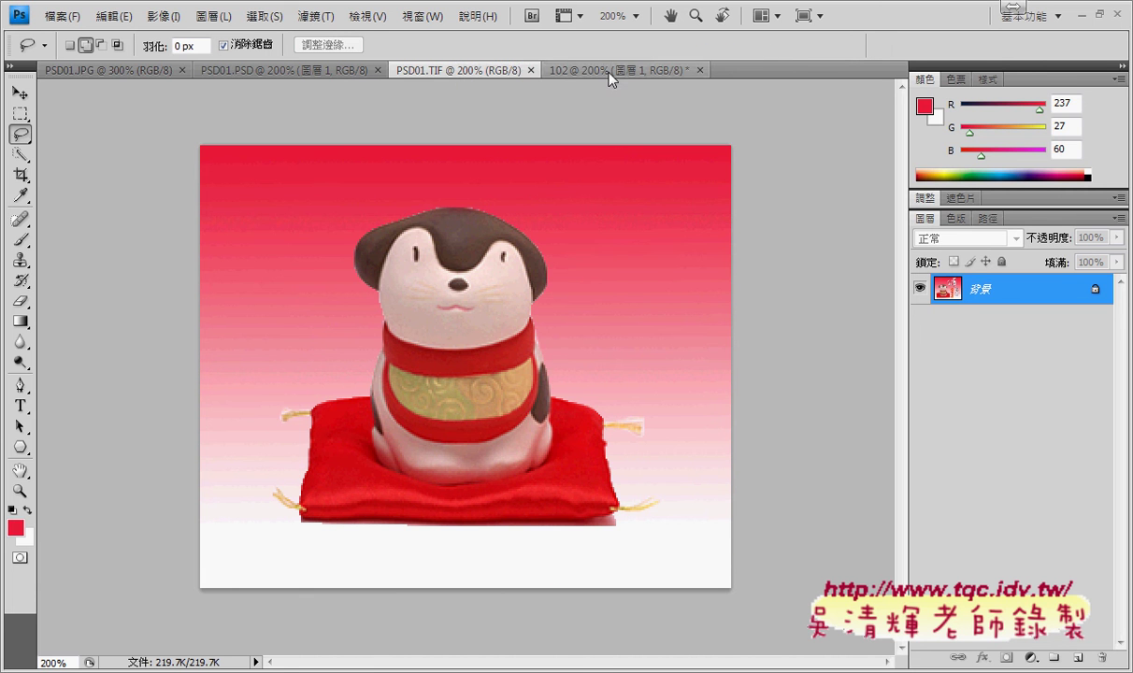
pyautogui.click(25, 99)
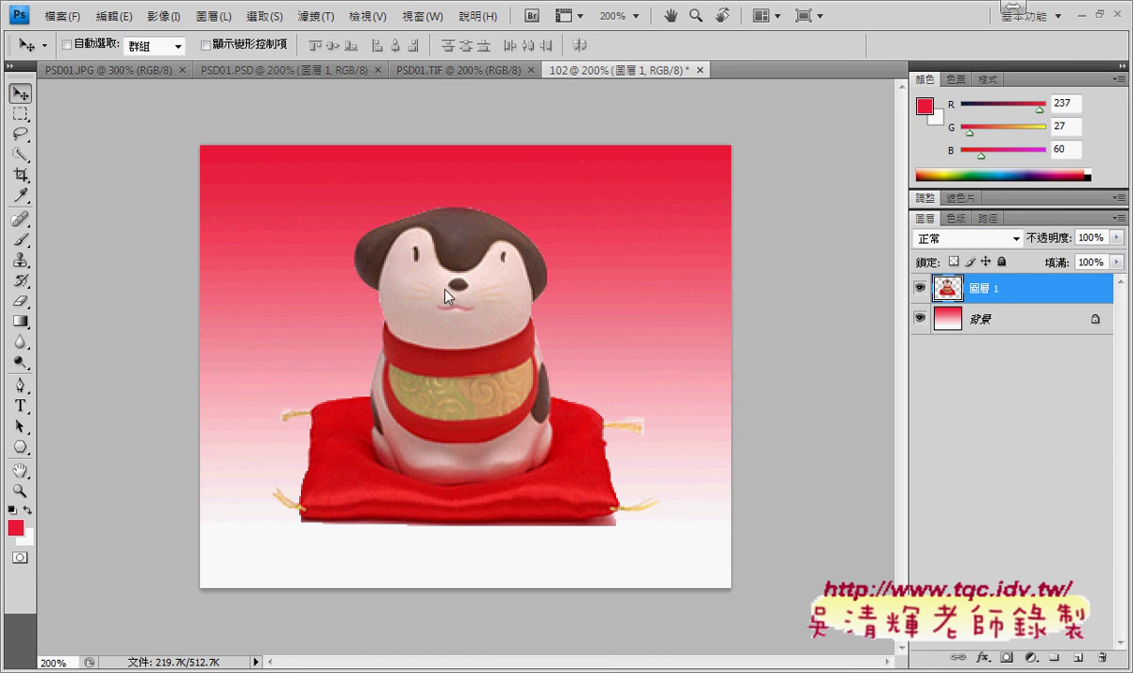
pyautogui.moveTo(445, 311); pyautogui.dragTo(374, 356)
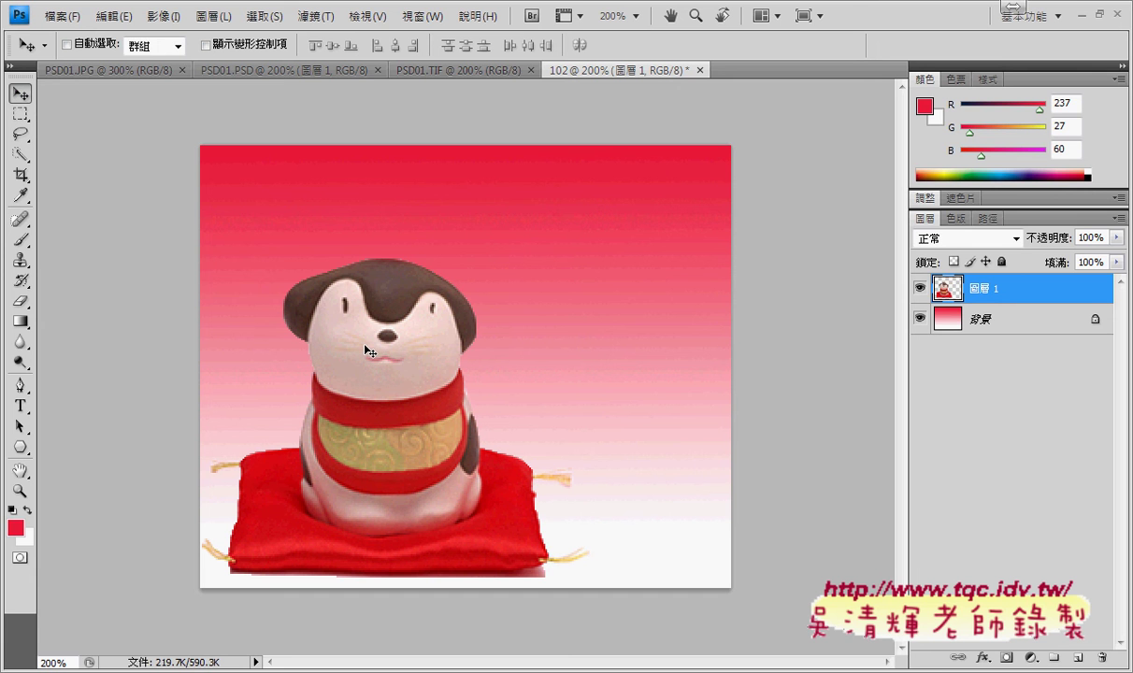
pyautogui.click(467, 71)
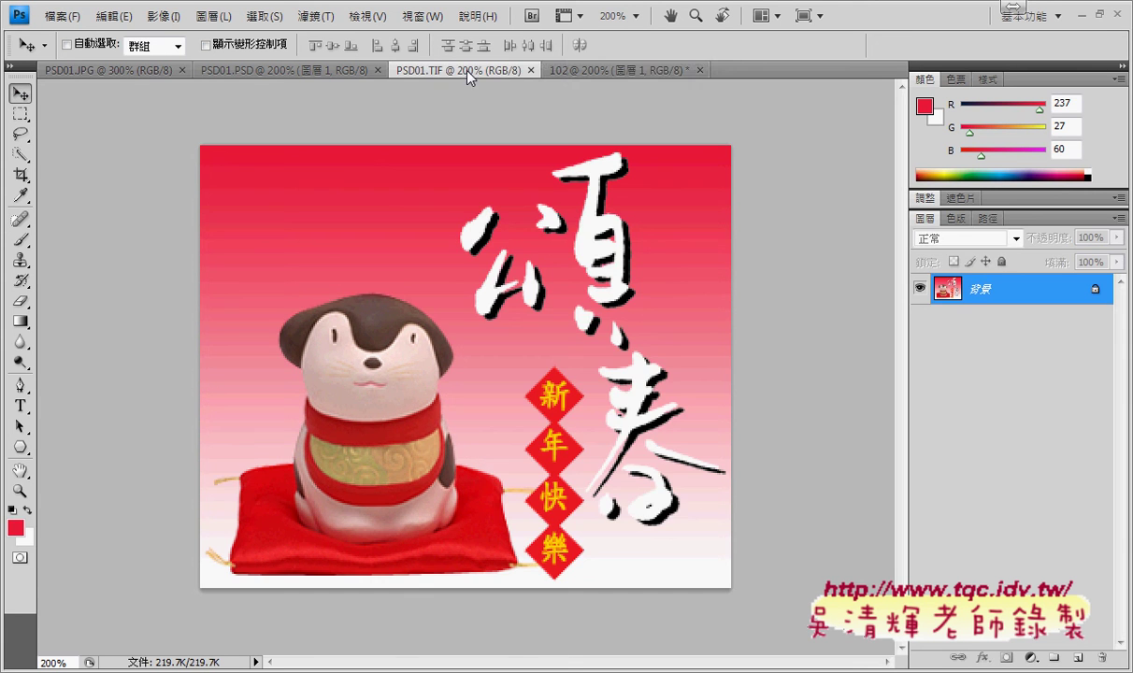
pyautogui.click(581, 72)
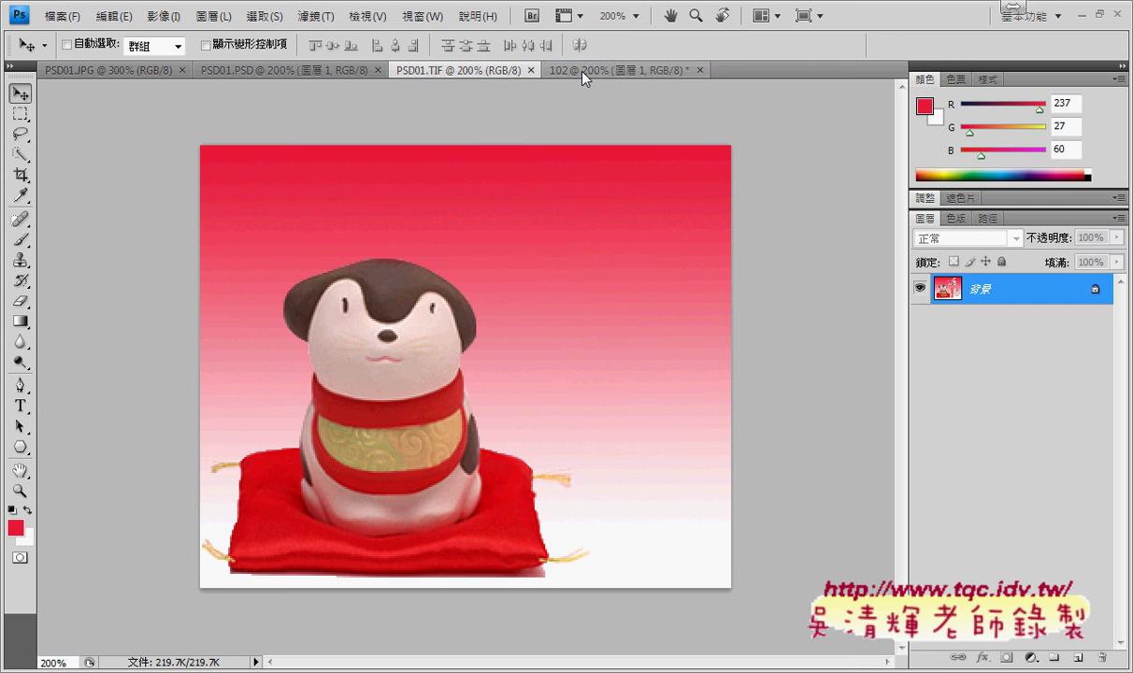
pyautogui.click(437, 71)
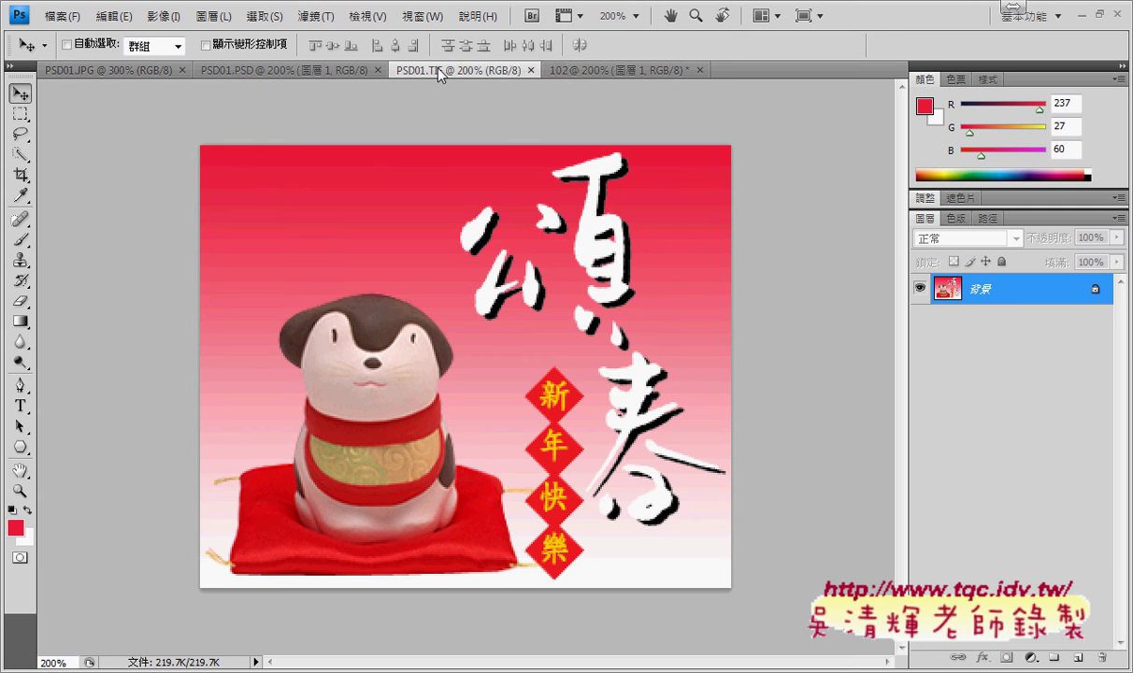
pyautogui.click(614, 71)
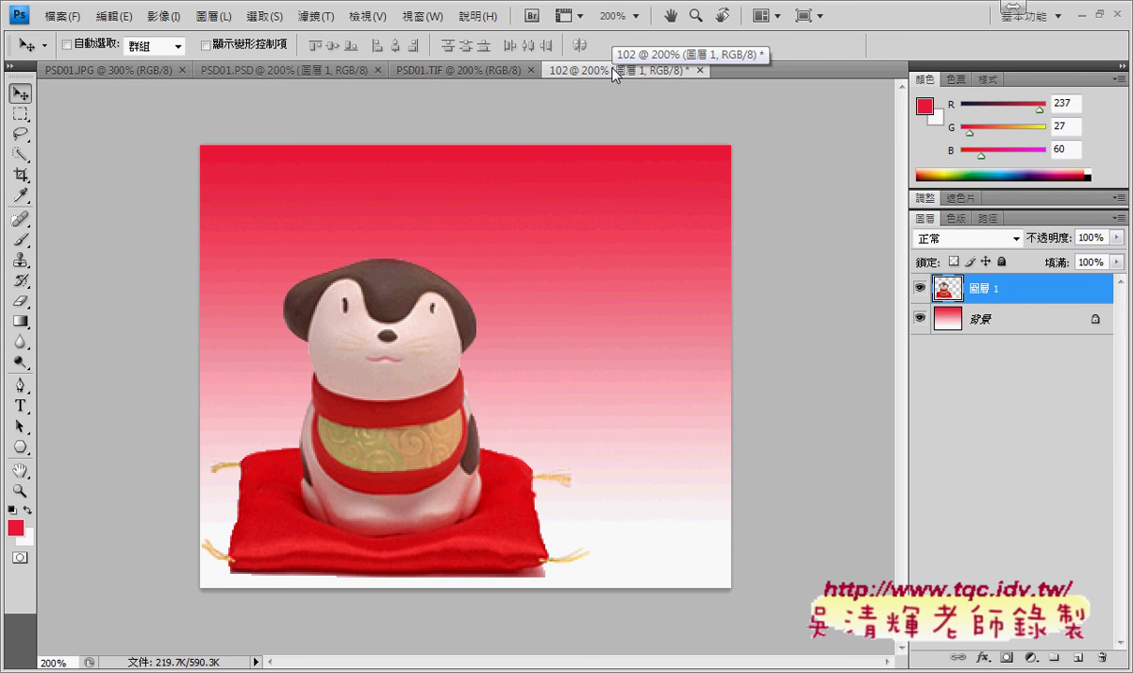
# Step: Enter an 80% linked width in Free Transform, comparing the dog's size with the finished card
pyautogui.hotkey('ctrl', 't')
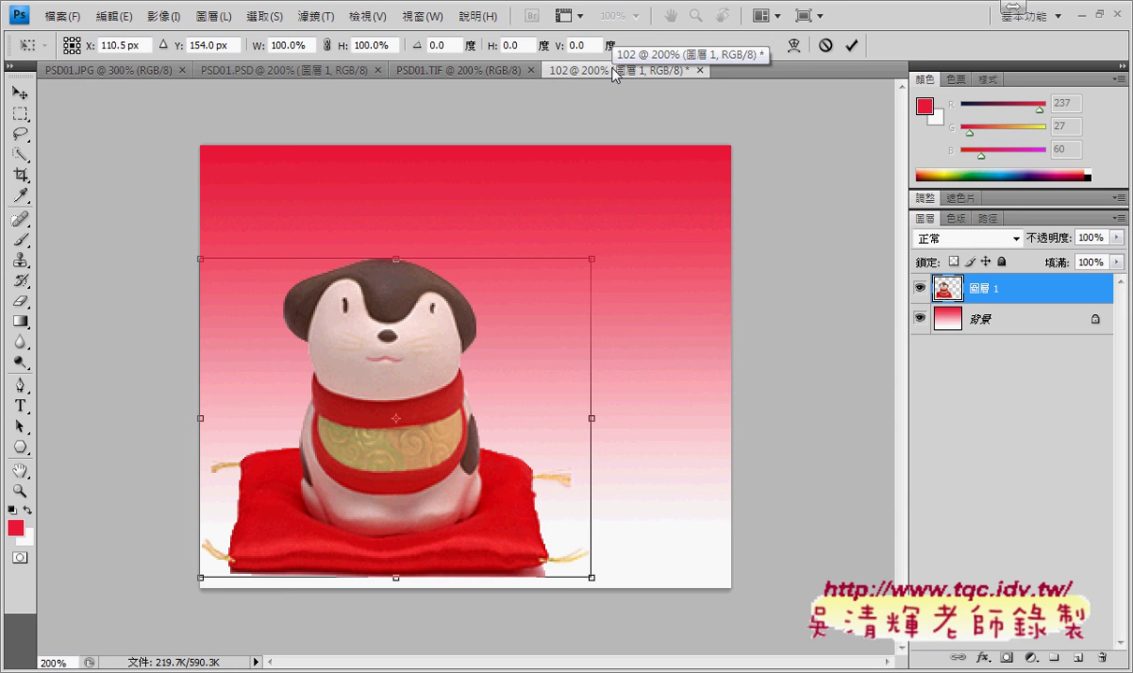
pyautogui.click(328, 46)
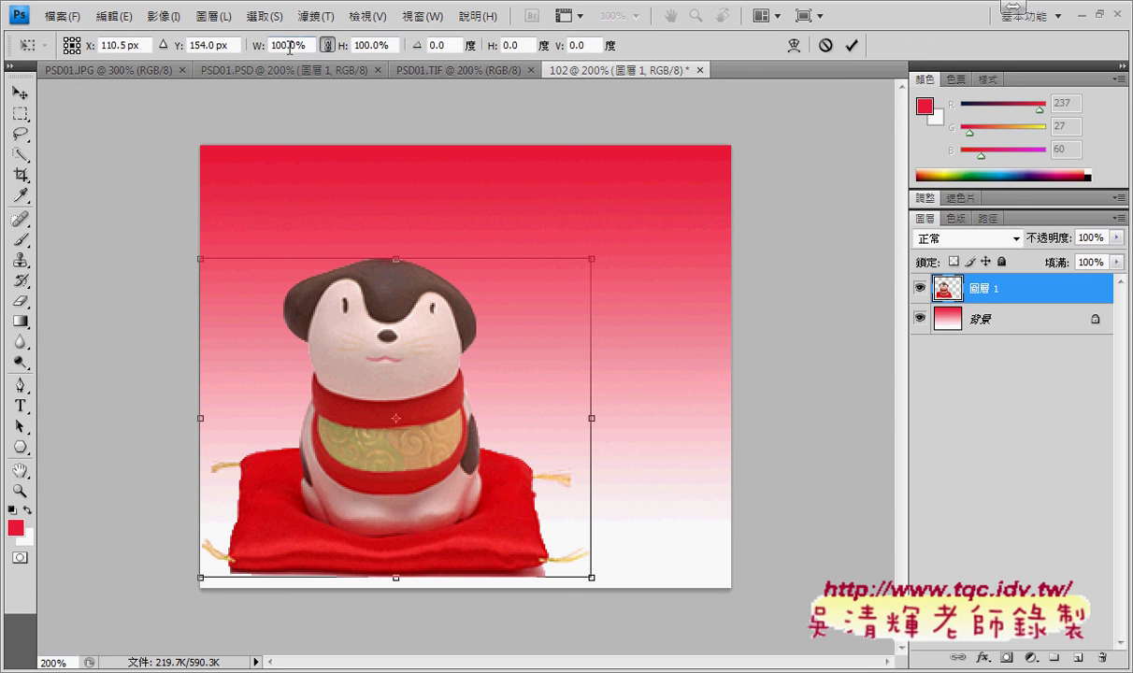
pyautogui.doubleClick(287, 46)
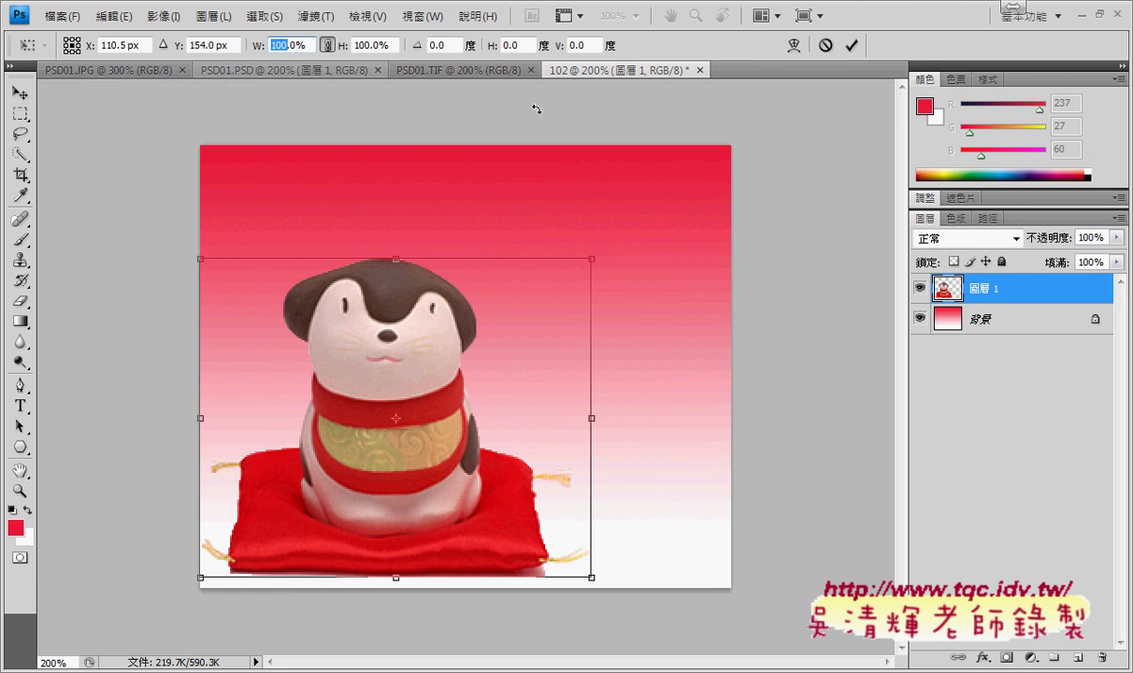
pyautogui.write('80')
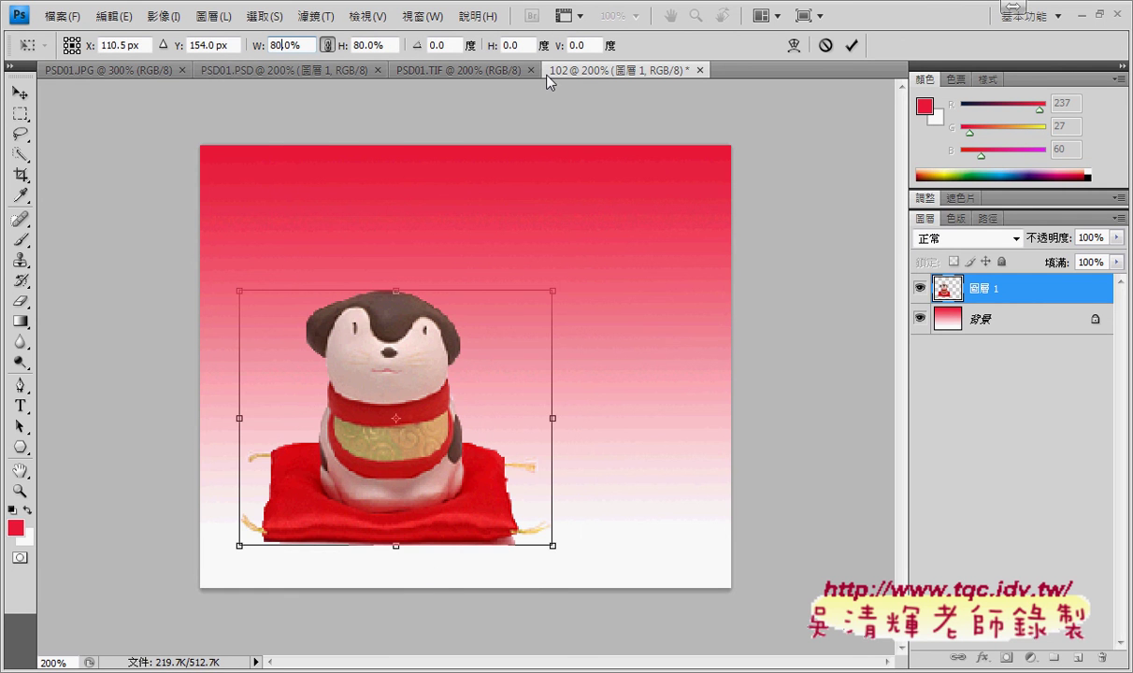
pyautogui.click(454, 67)
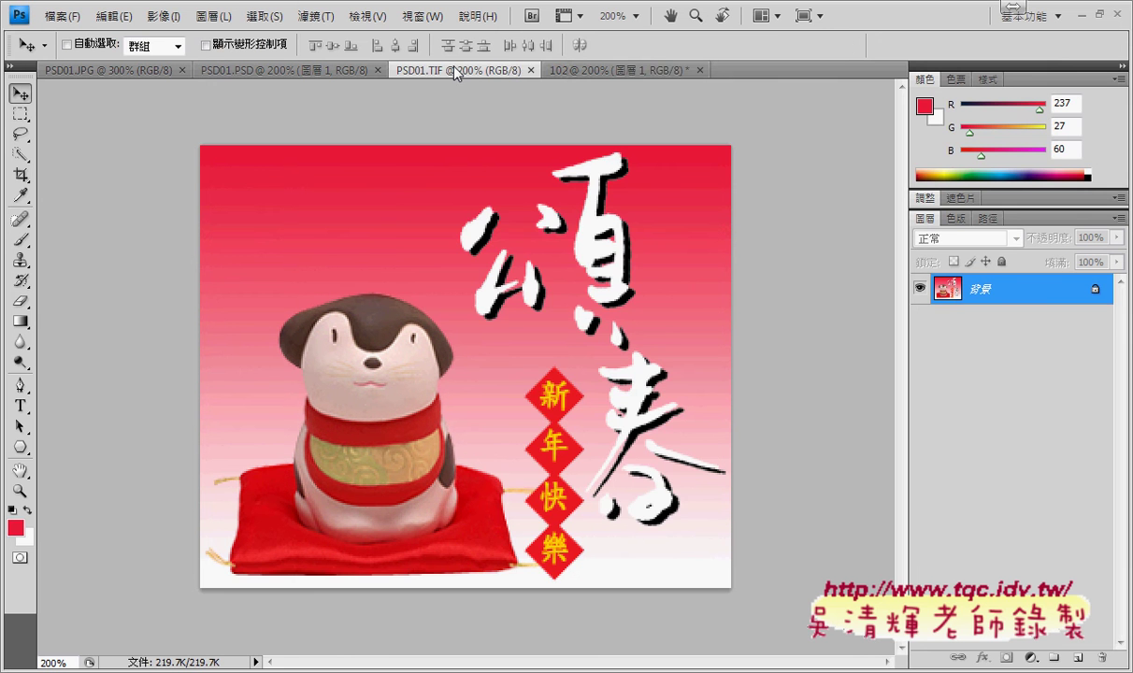
pyautogui.click(571, 67)
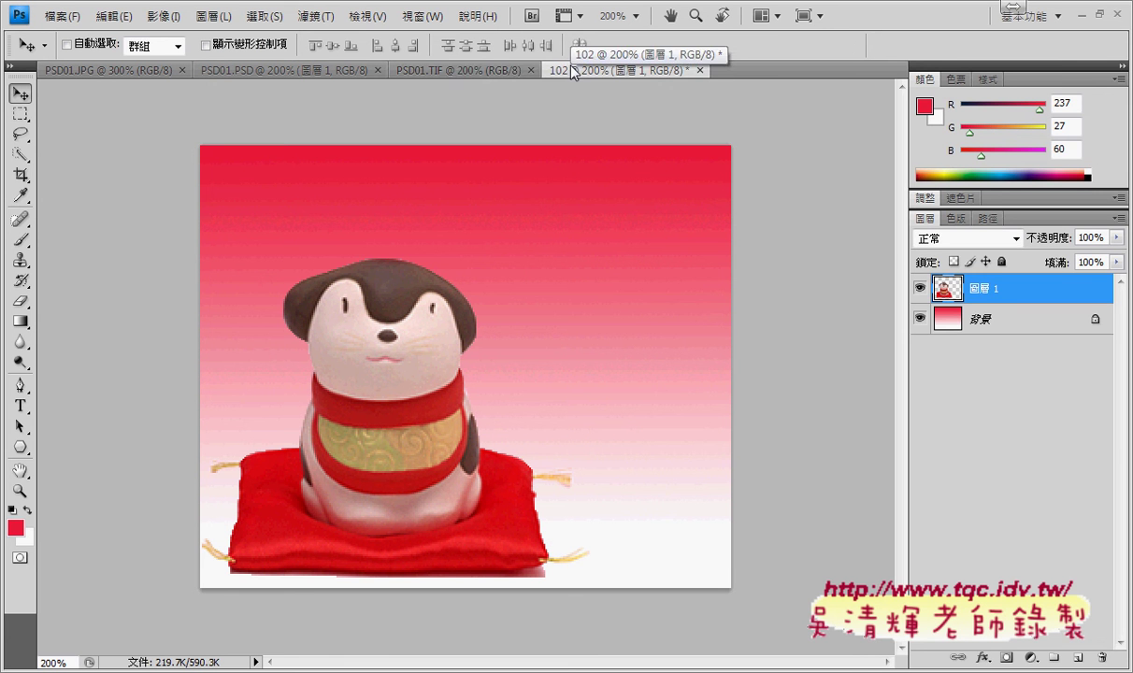
pyautogui.click(480, 70)
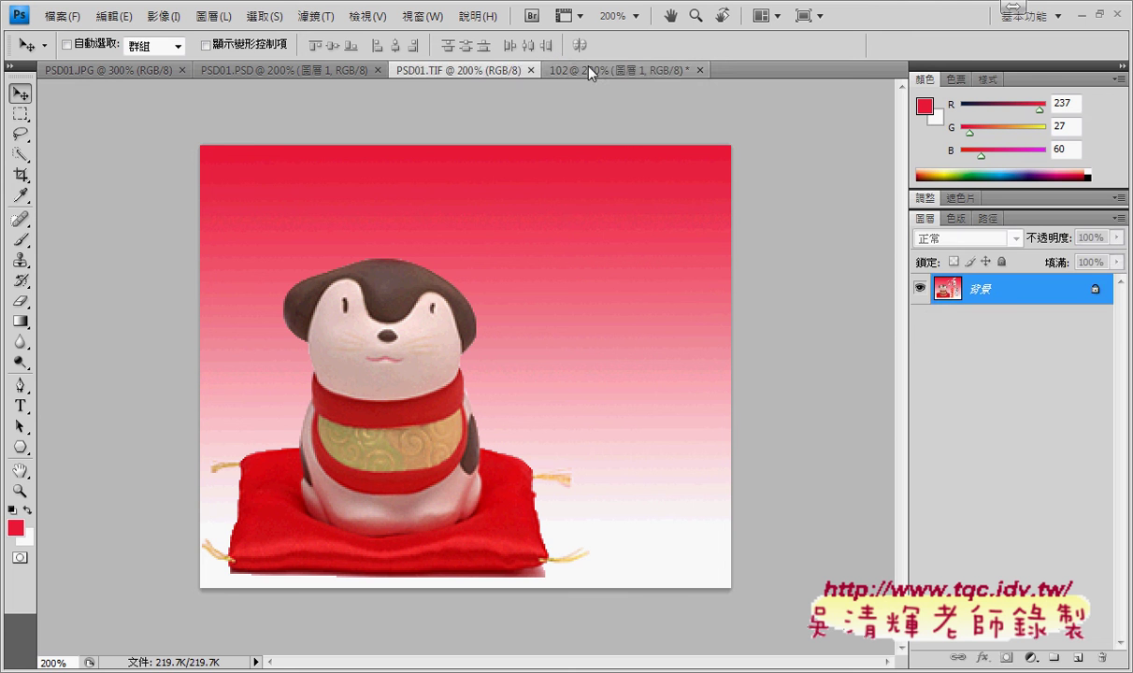
pyautogui.click(588, 67)
# Step: Reapply the 80% proportional scale to Layer 1 and commit the transform
pyautogui.hotkey('ctrl', 't')
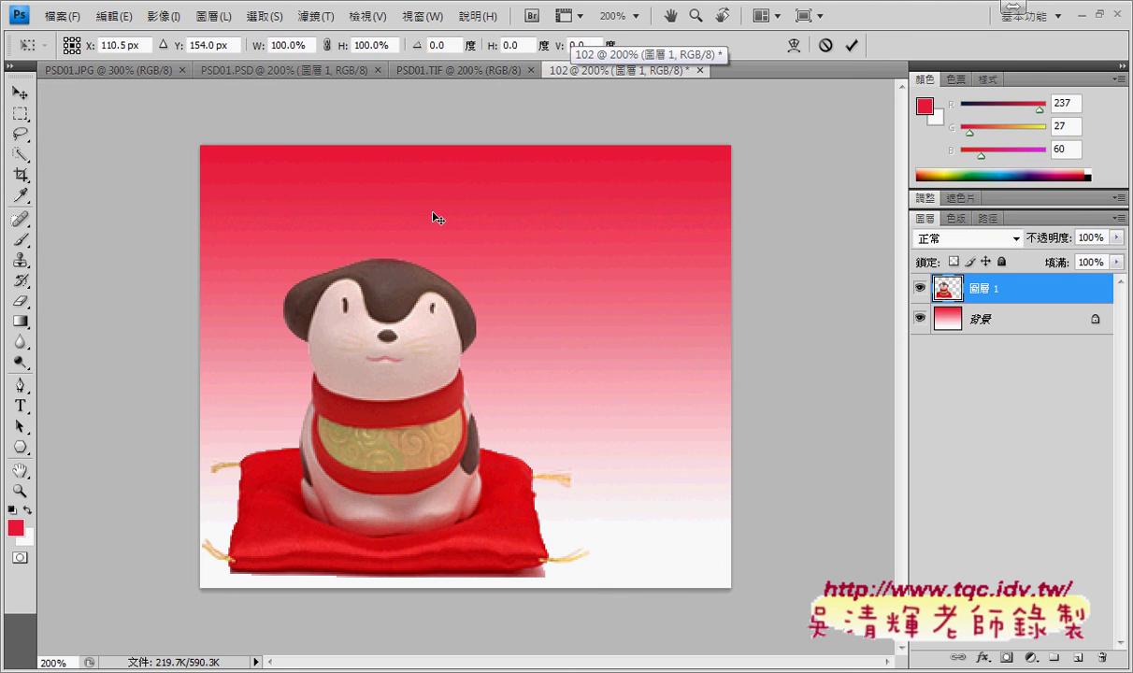
pyautogui.click(328, 46)
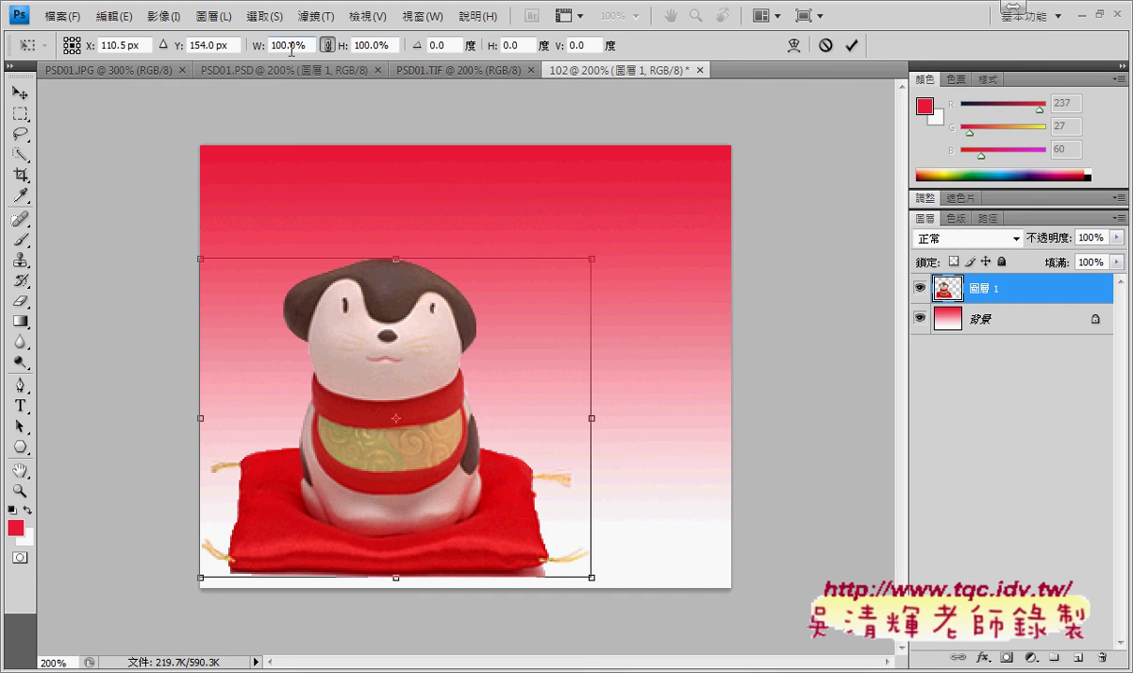
pyautogui.moveTo(280, 46); pyautogui.dragTo(270, 47)
pyautogui.write('8')
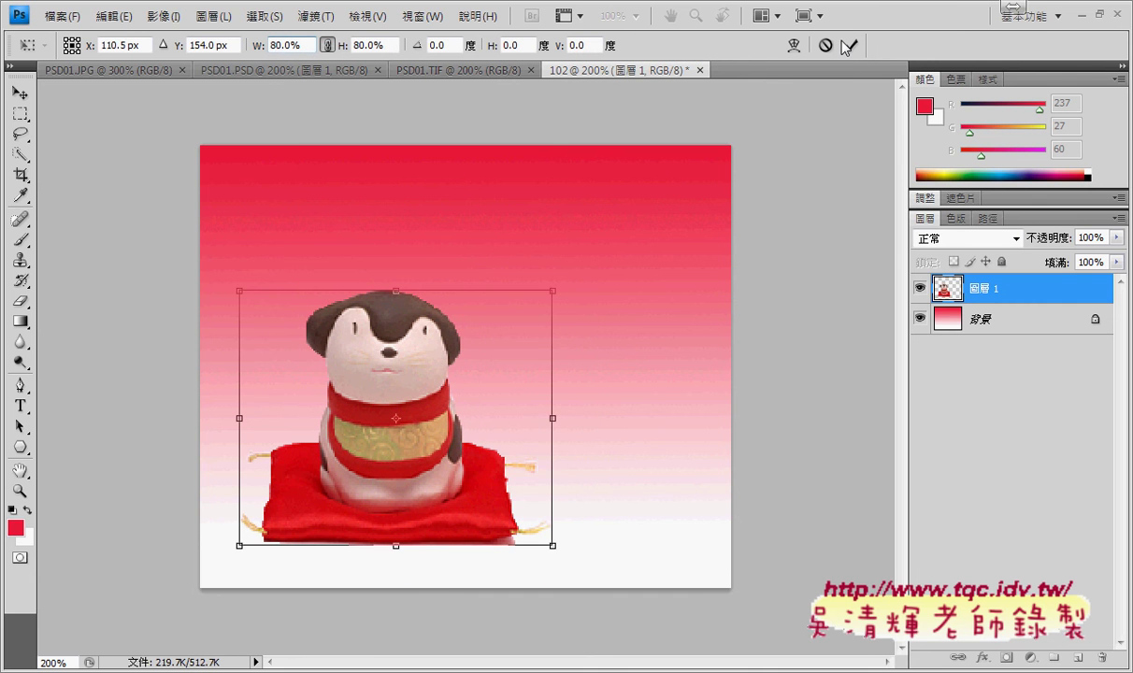
pyautogui.click(850, 45)
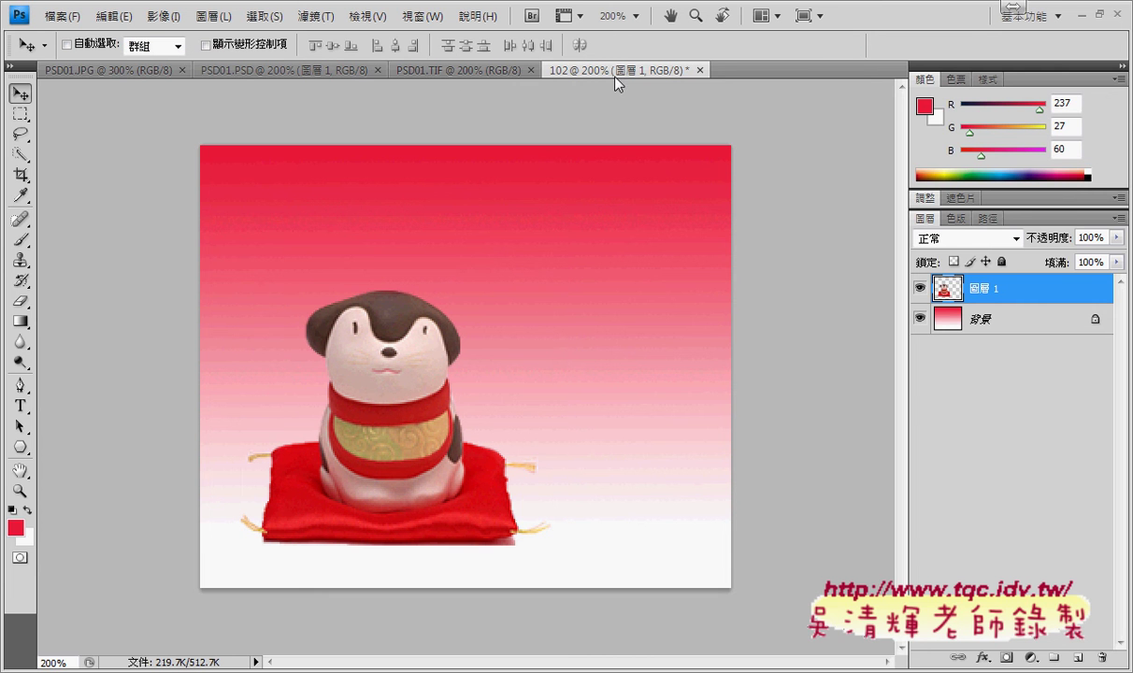
# Step: Compare with the finished PSD01.TIF example, then move the dog figurine slightly left and down
pyautogui.click(450, 70)
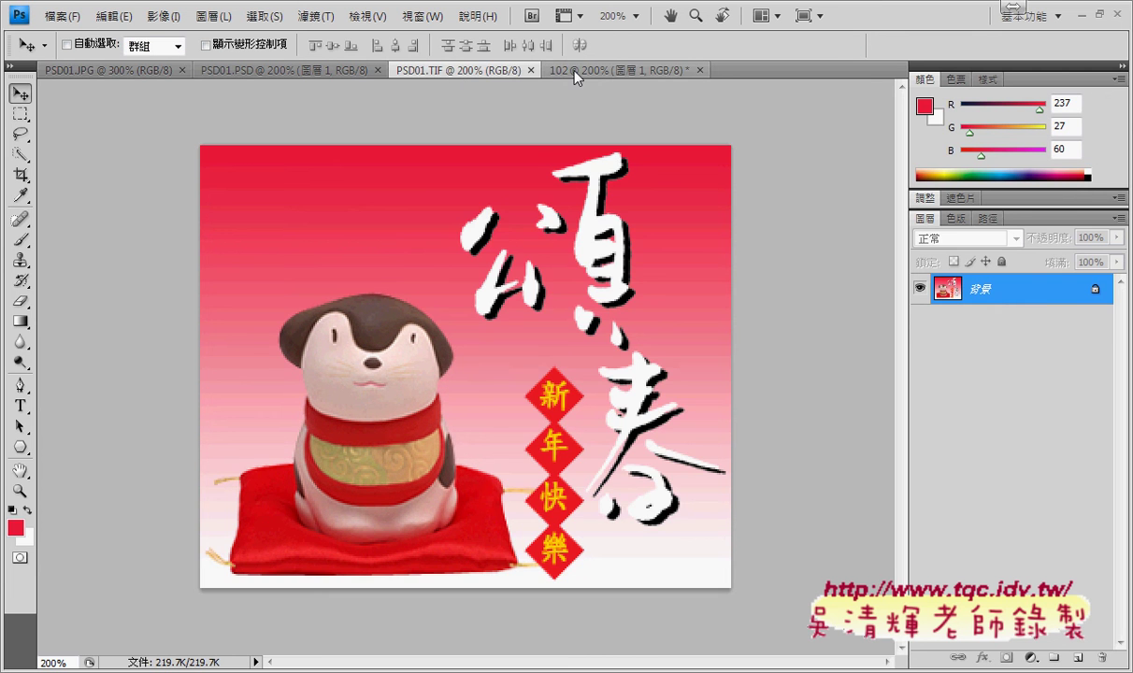
pyautogui.click(574, 71)
pyautogui.click(472, 71)
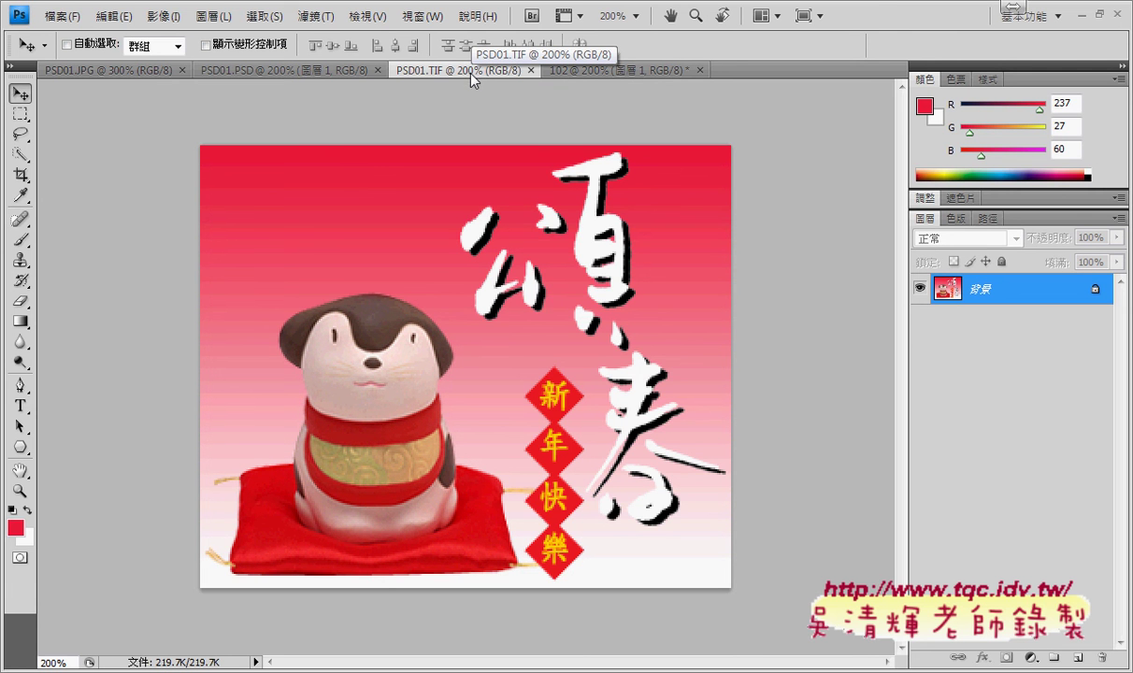
pyautogui.click(624, 71)
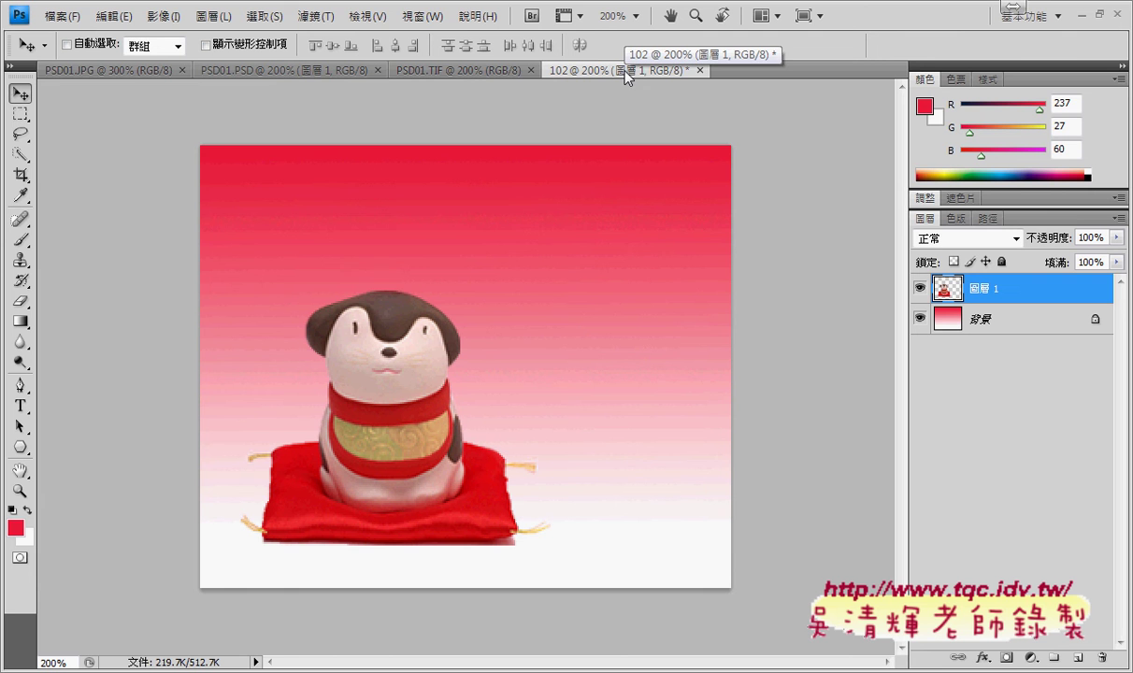
pyautogui.moveTo(377, 397); pyautogui.dragTo(358, 407)
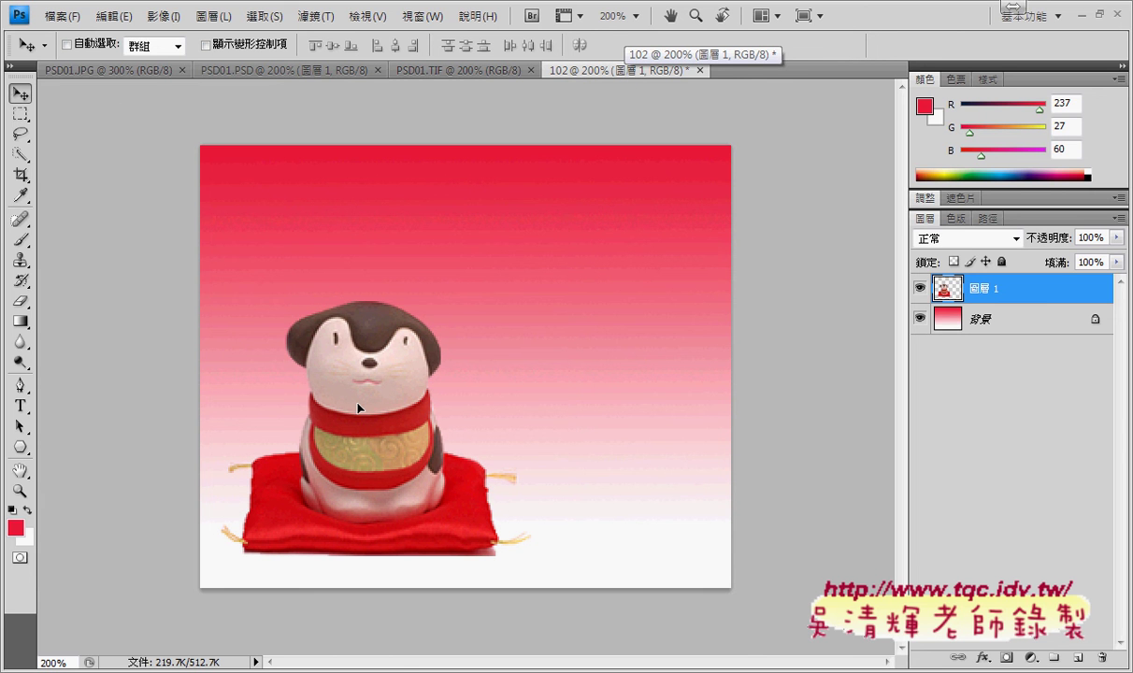
# Step: Scale the dog figurine proportionally to 105% and commit the transform
pyautogui.hotkey('ctrl', 't')
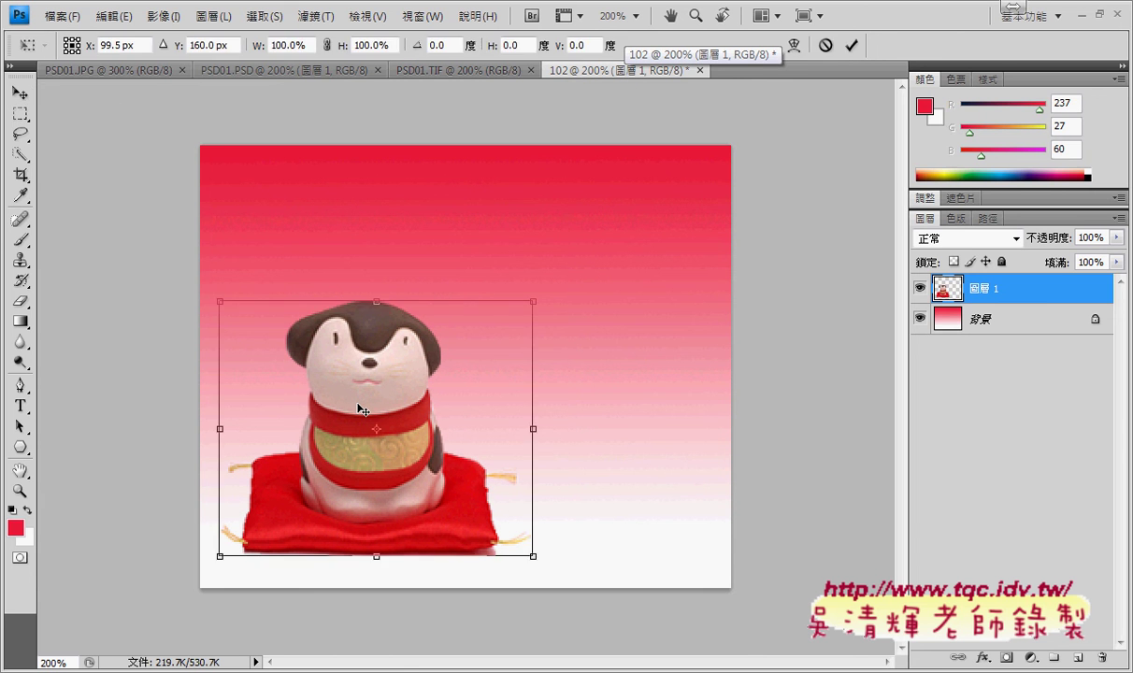
pyautogui.click(326, 45)
pyautogui.moveTo(284, 47); pyautogui.dragTo(288, 47)
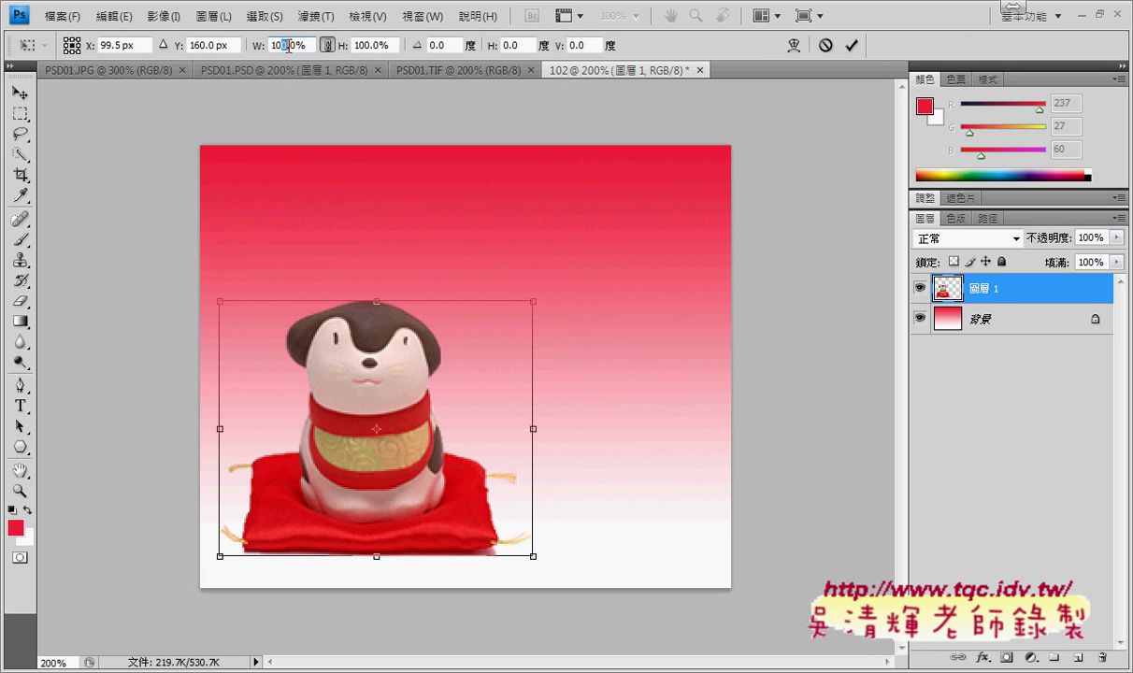
pyautogui.write('5')
pyautogui.press('Return')
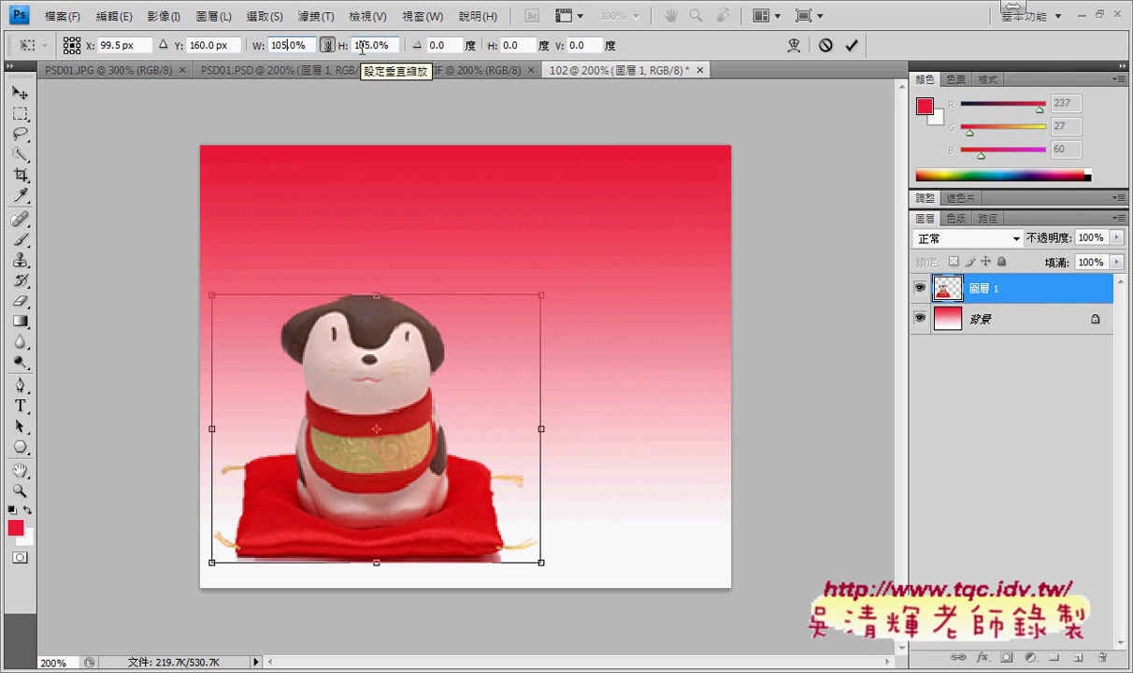
pyautogui.click(851, 45)
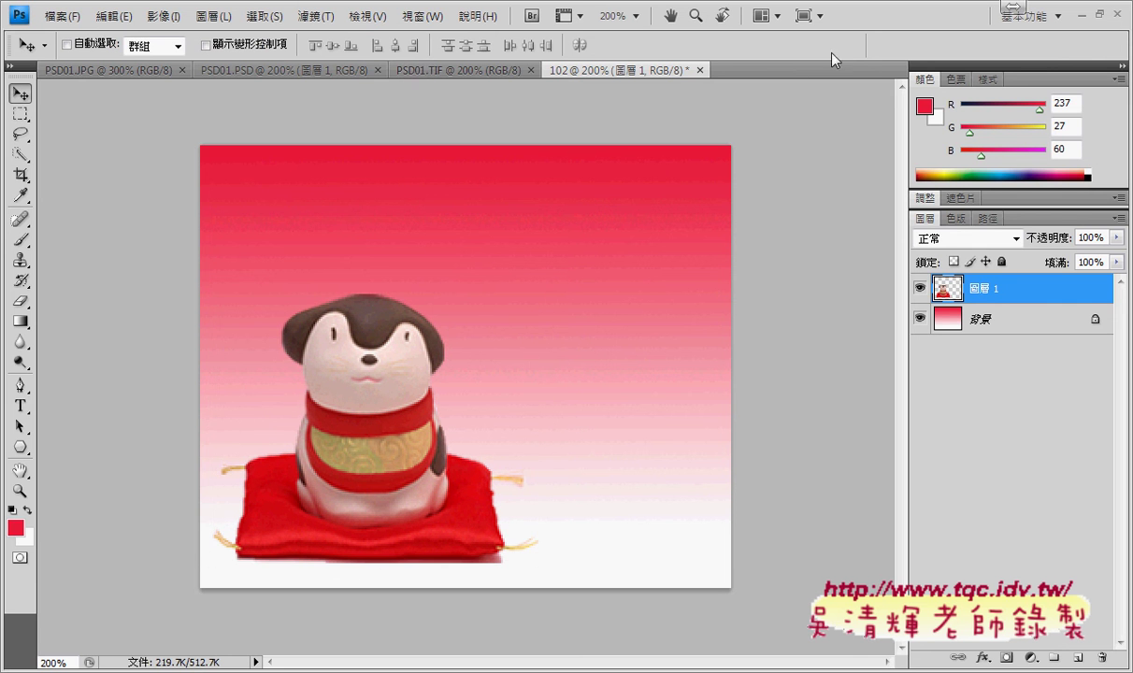
# Step: Compare the card twice against the finished PSD01.TIF example, then bring up the PSD01.JPG dog photo
pyautogui.click(461, 70)
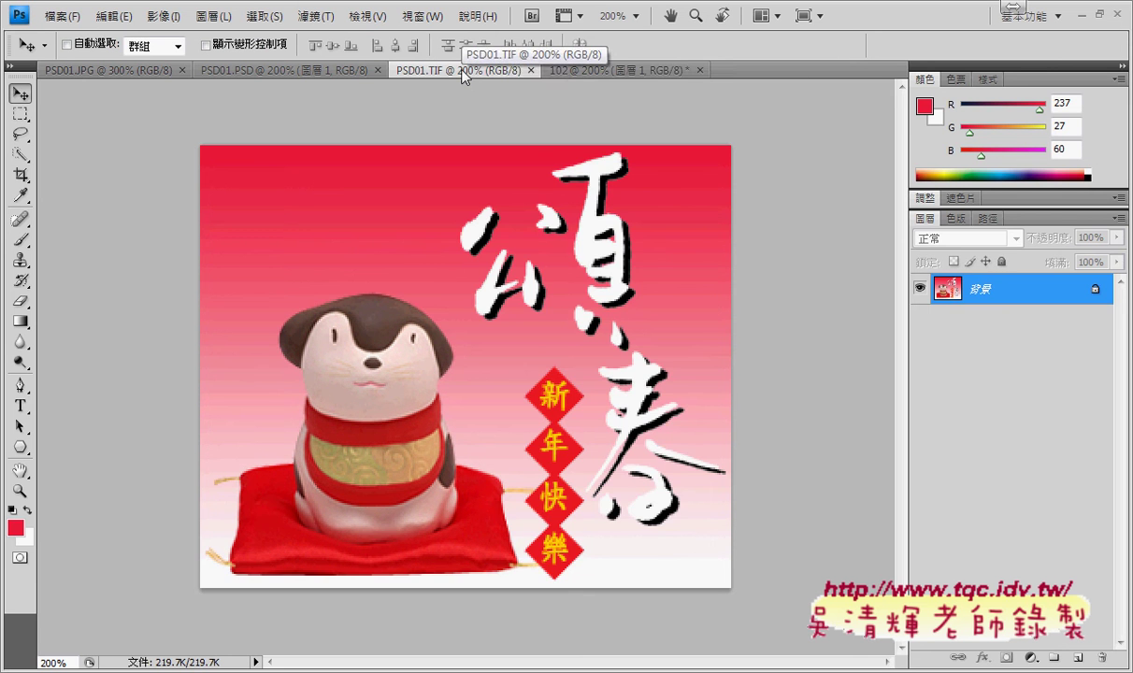
pyautogui.click(580, 70)
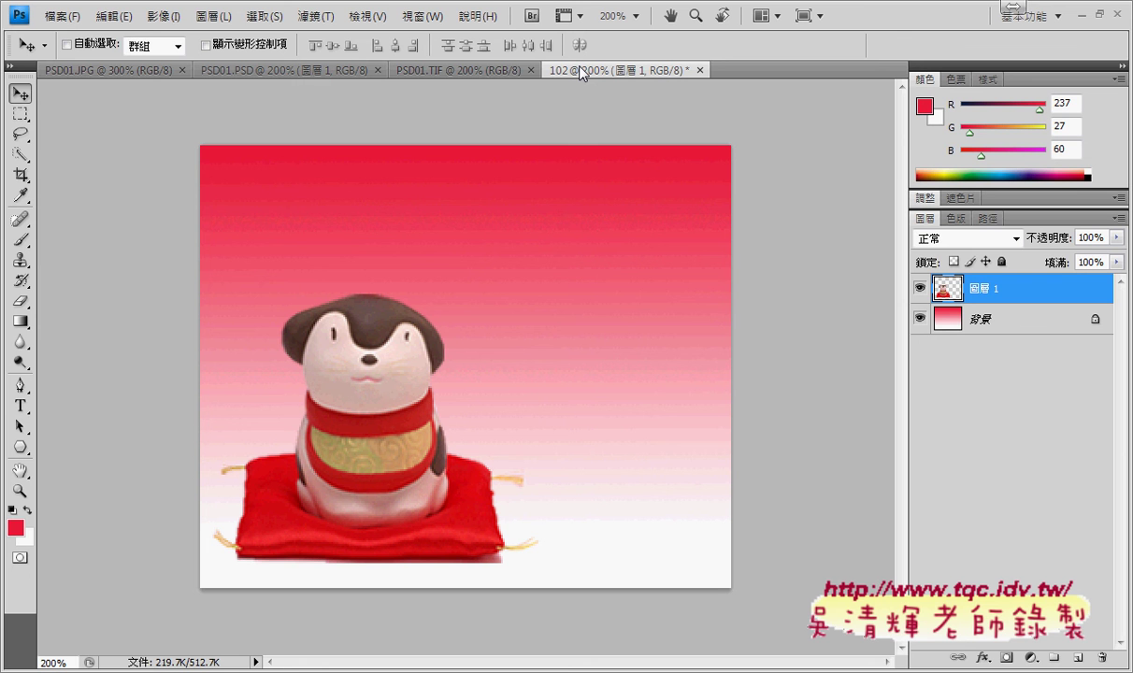
pyautogui.click(494, 70)
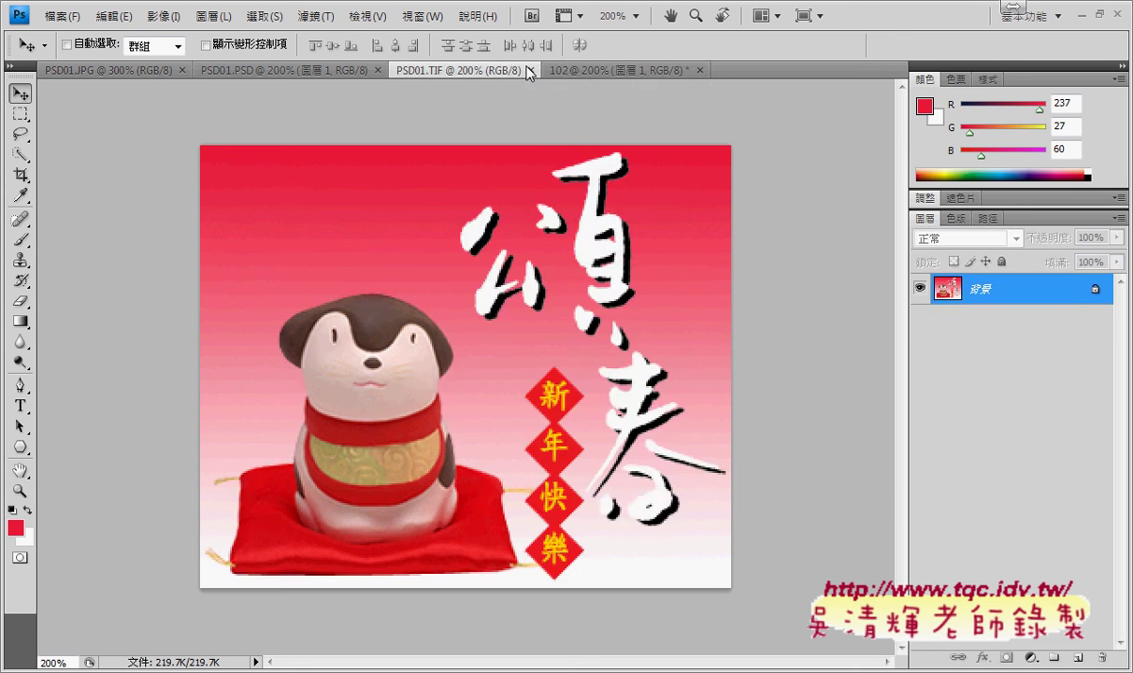
pyautogui.click(561, 69)
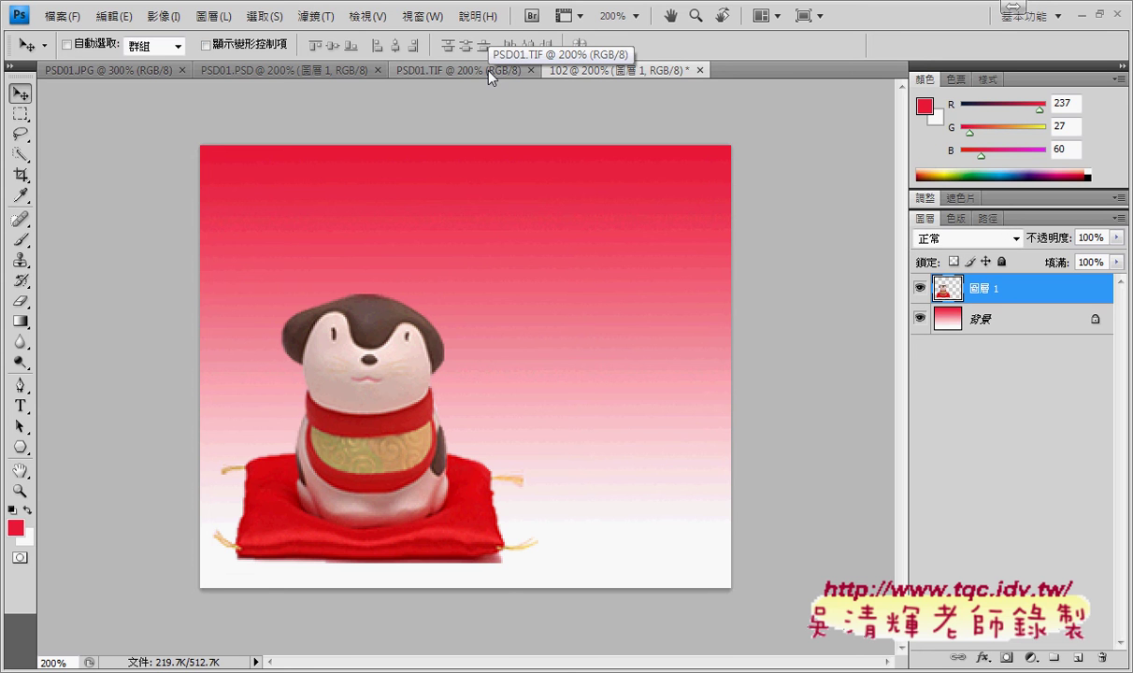
pyautogui.click(103, 73)
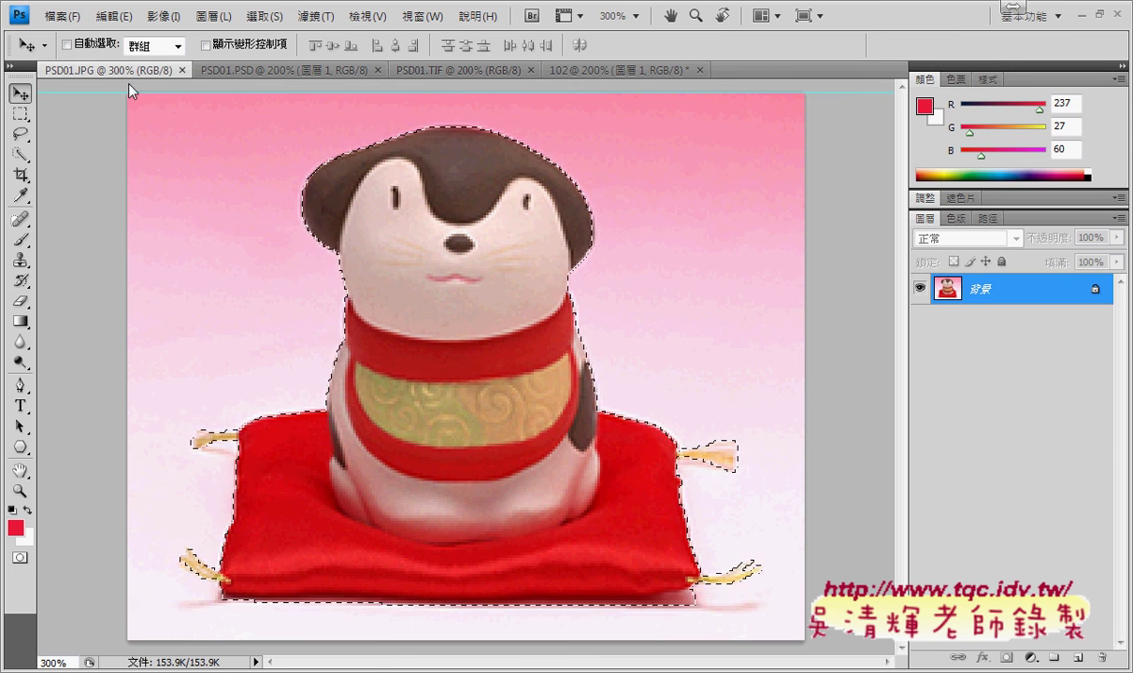
# Step: Deselect, quick-select the pink background, and invert the selection to the figurine
pyautogui.click(20, 157)
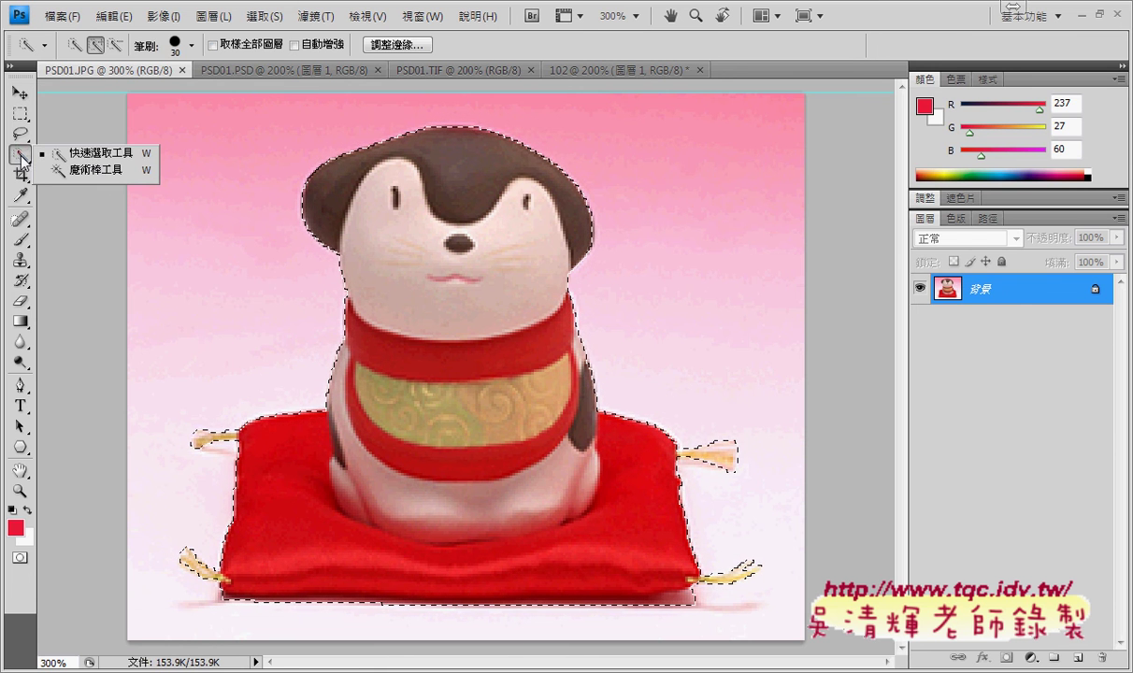
pyautogui.click(97, 155)
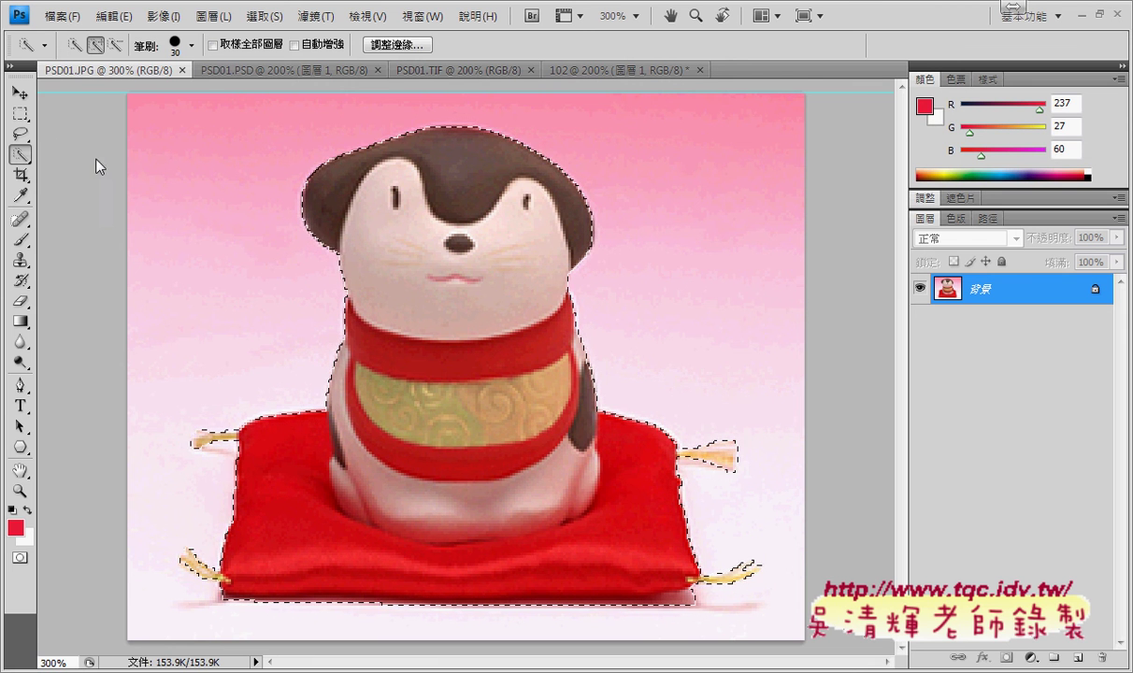
pyautogui.click(261, 16)
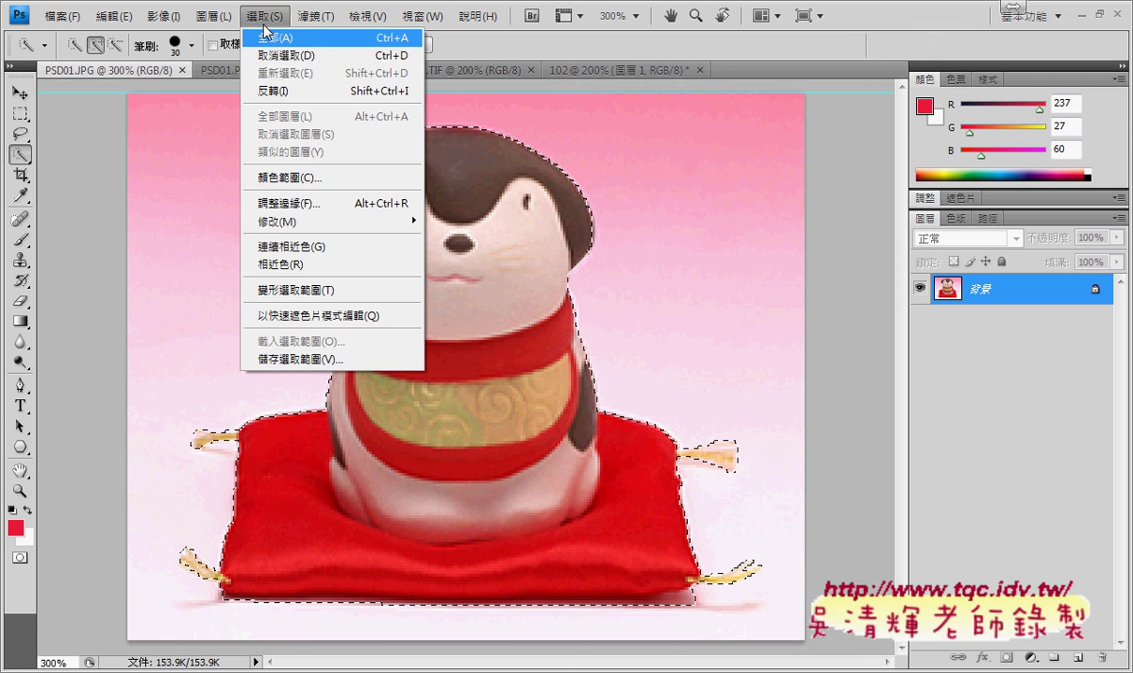
pyautogui.click(273, 55)
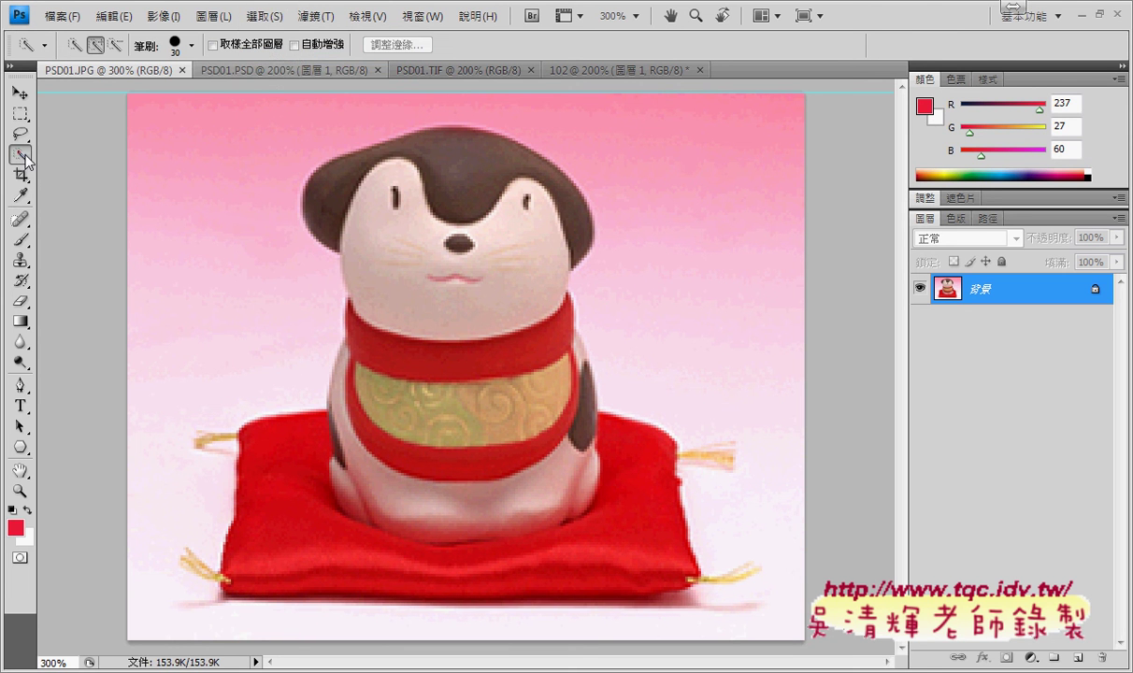
pyautogui.moveTo(227, 160)
pyautogui.mouseDown()
pyautogui.moveTo(718, 157)
pyautogui.moveTo(753, 222)
pyautogui.mouseUp()
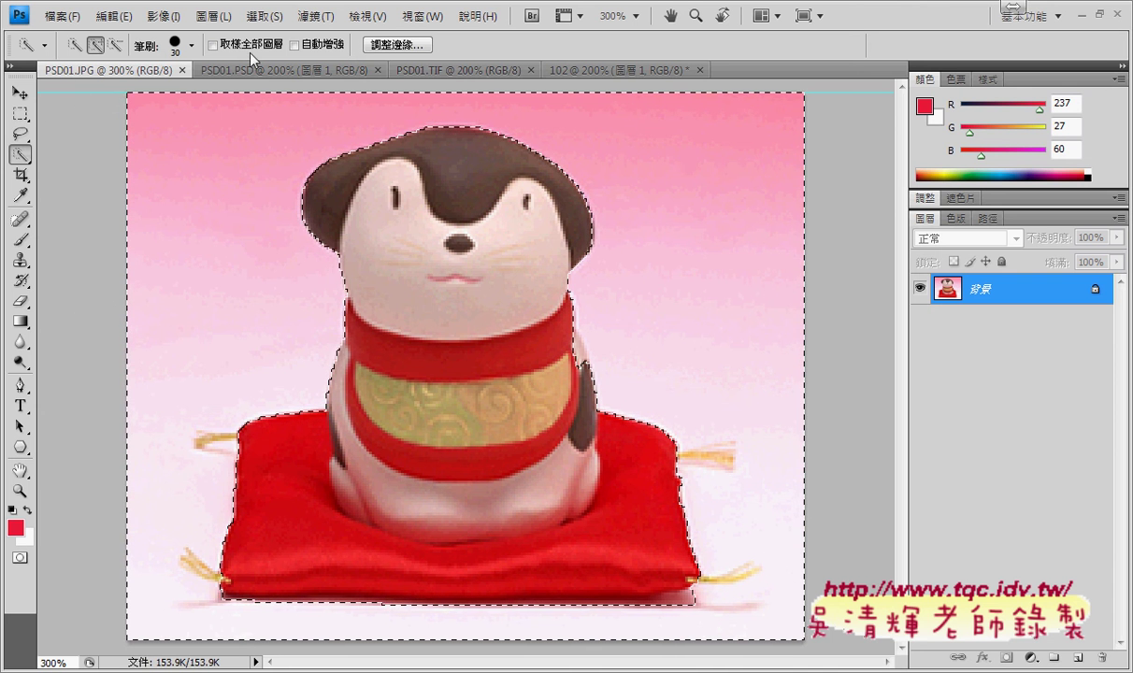
pyautogui.click(265, 16)
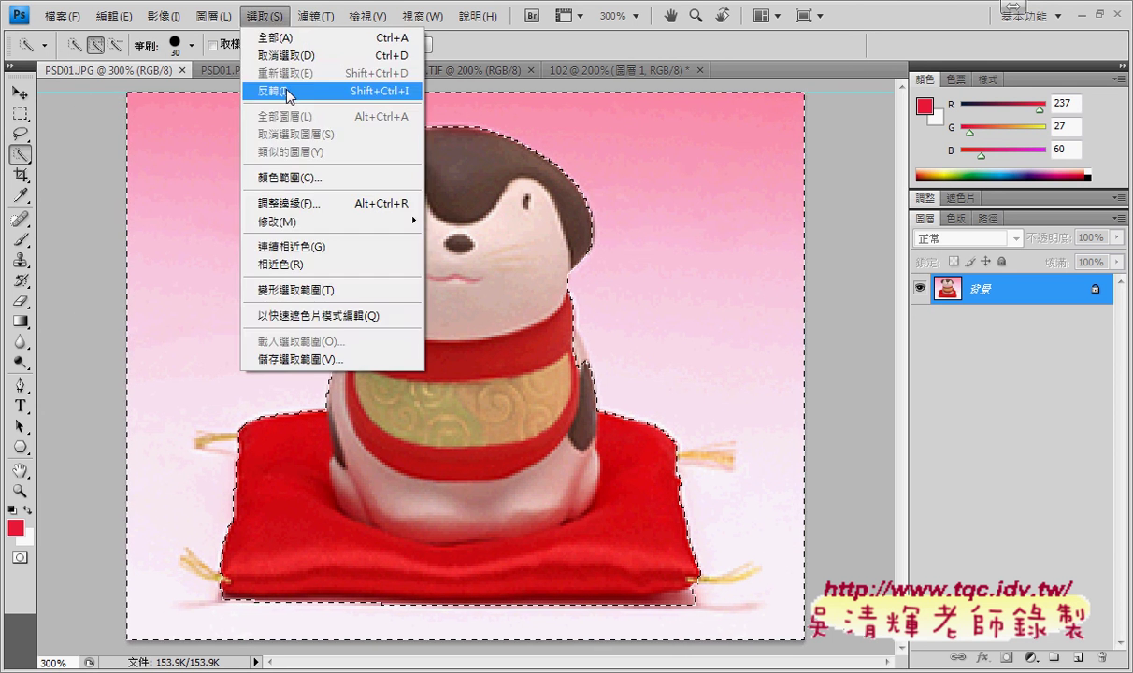
pyautogui.click(288, 93)
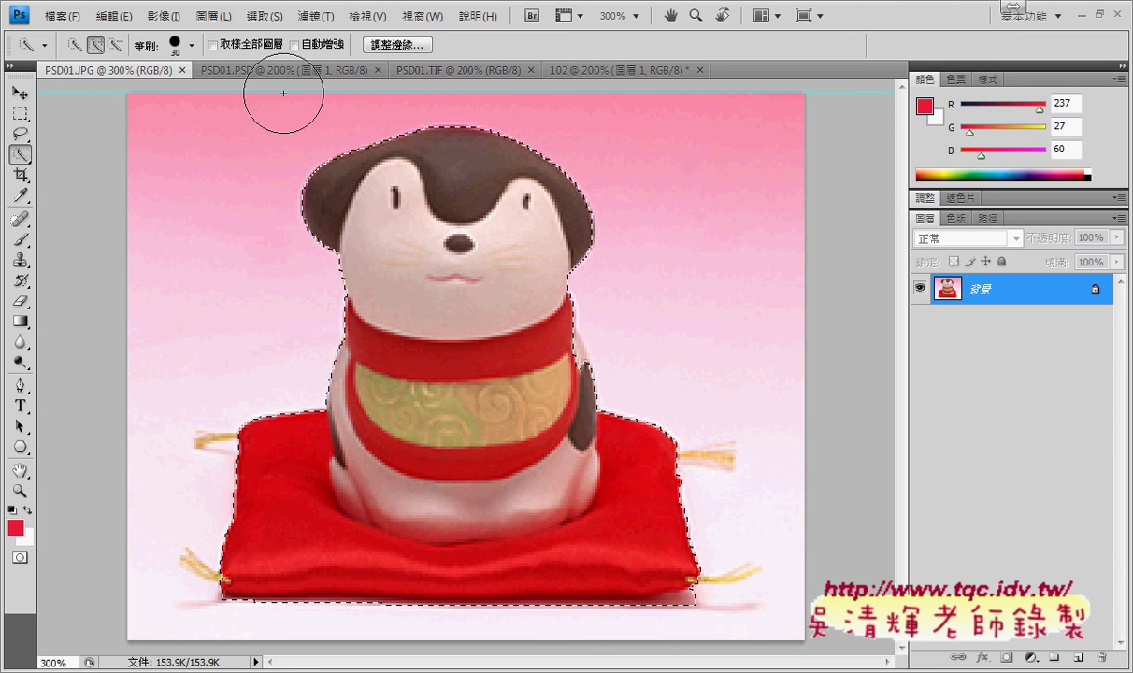
# Step: Add the dog's right edge to the selection with the Lasso, then return to document 102
pyautogui.click(21, 135)
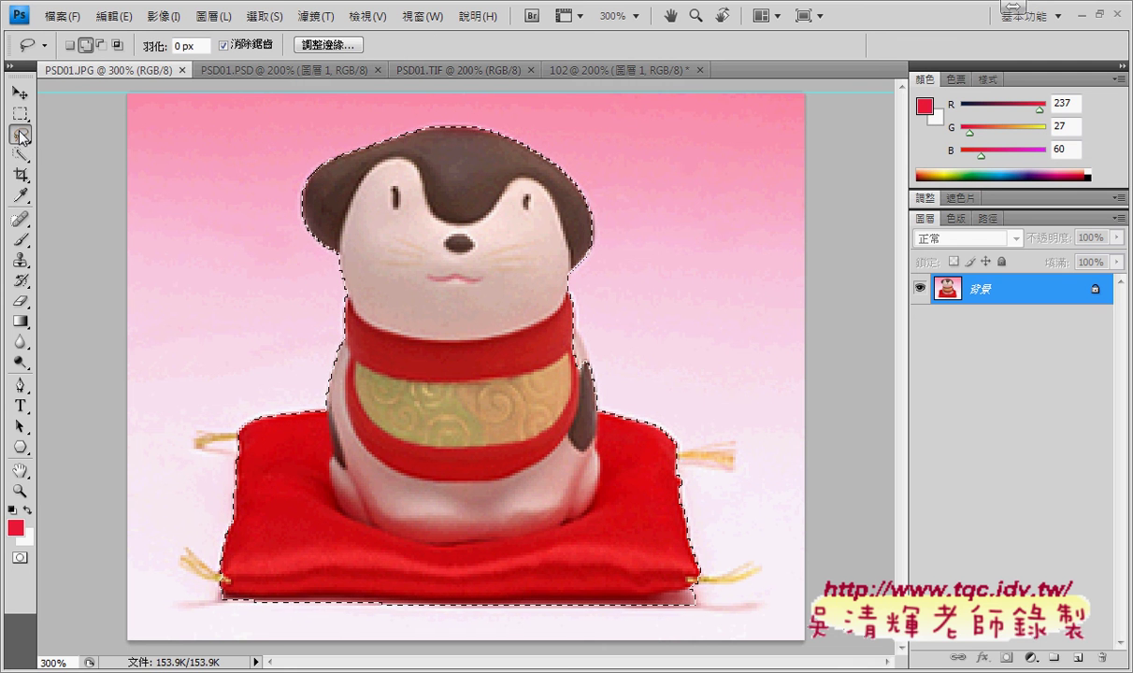
pyautogui.click(86, 44)
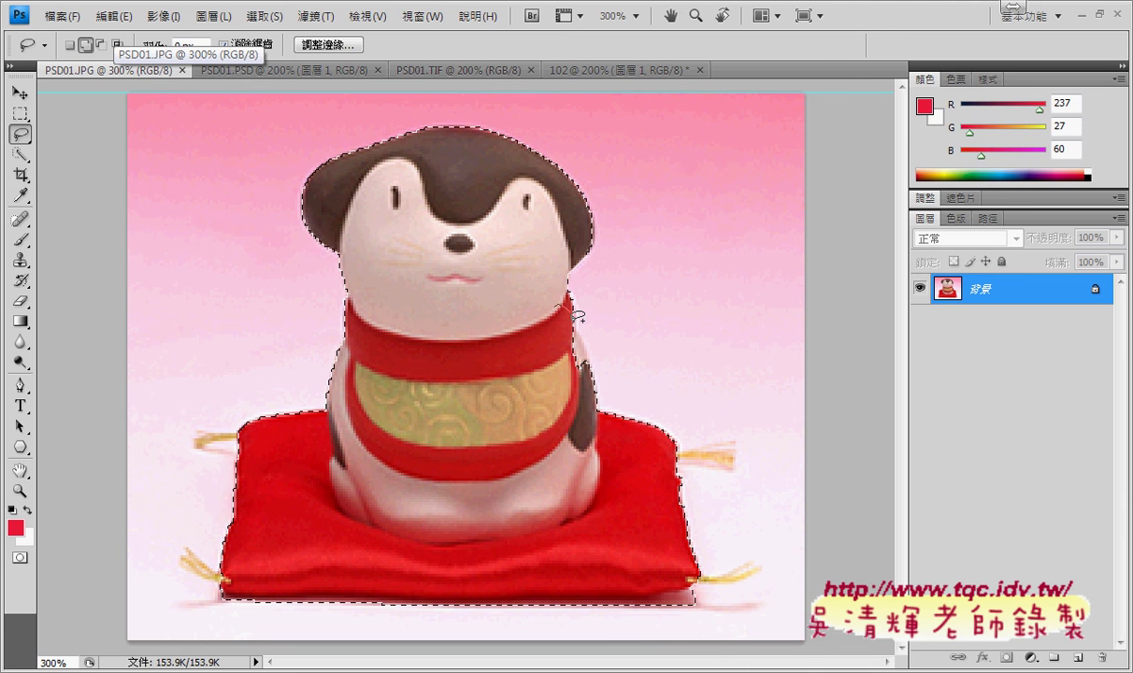
pyautogui.moveTo(577, 372); pyautogui.dragTo(577, 373)
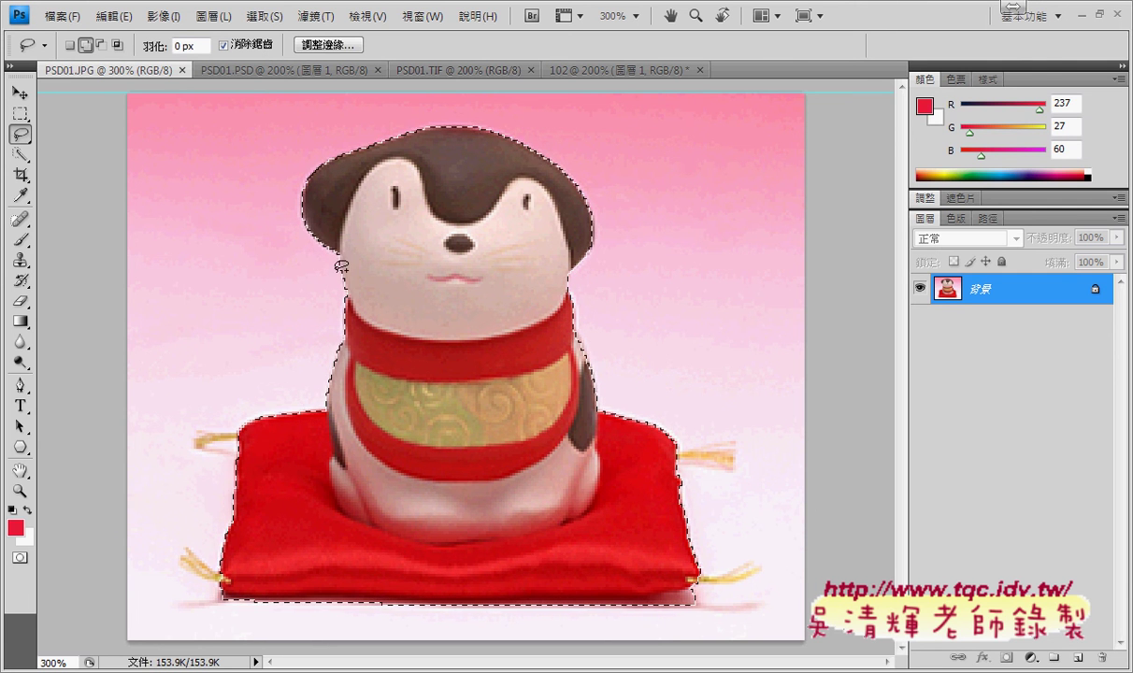
pyautogui.click(613, 81)
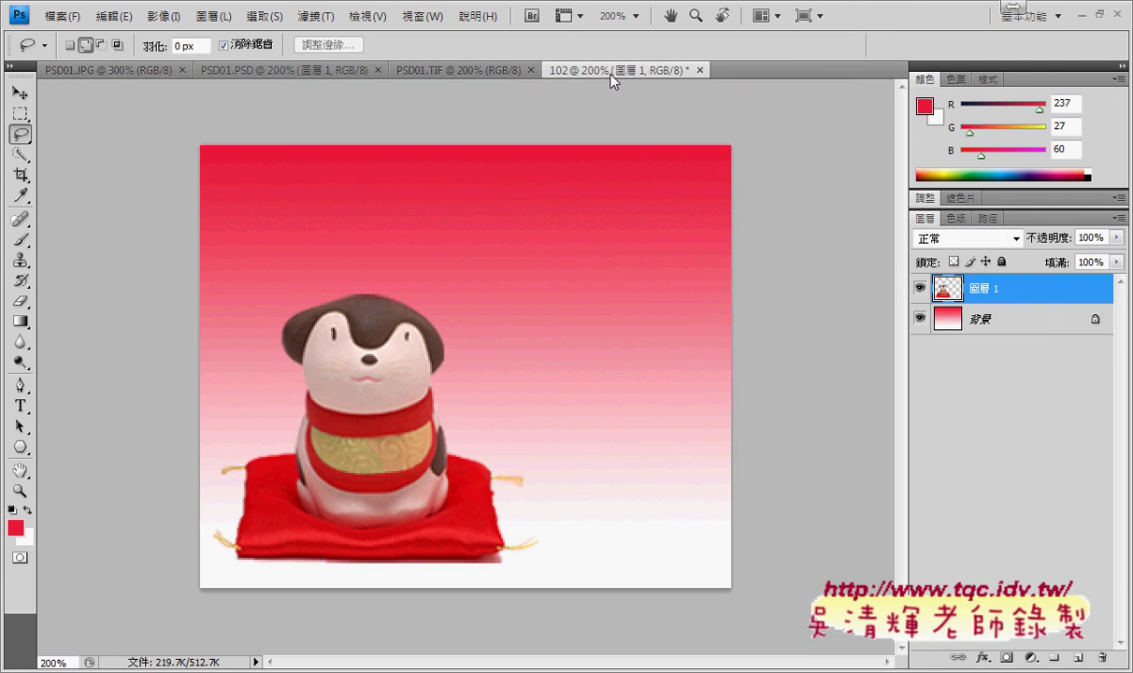